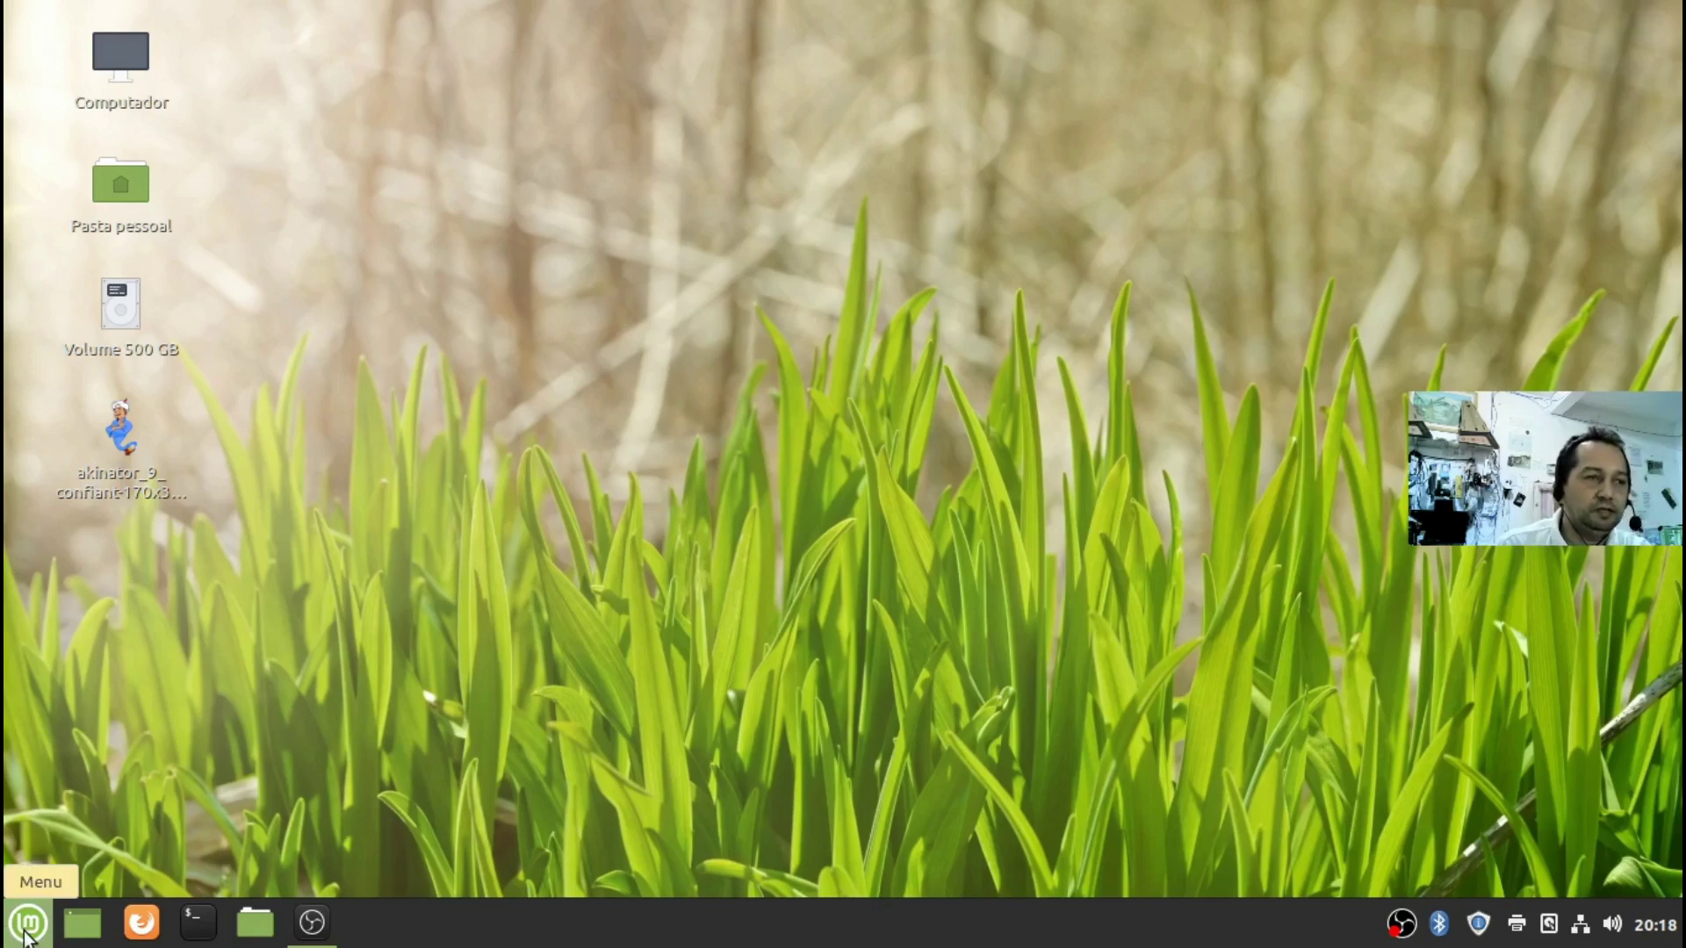
pyautogui.click(25, 938)
pyautogui.moveTo(209, 598)
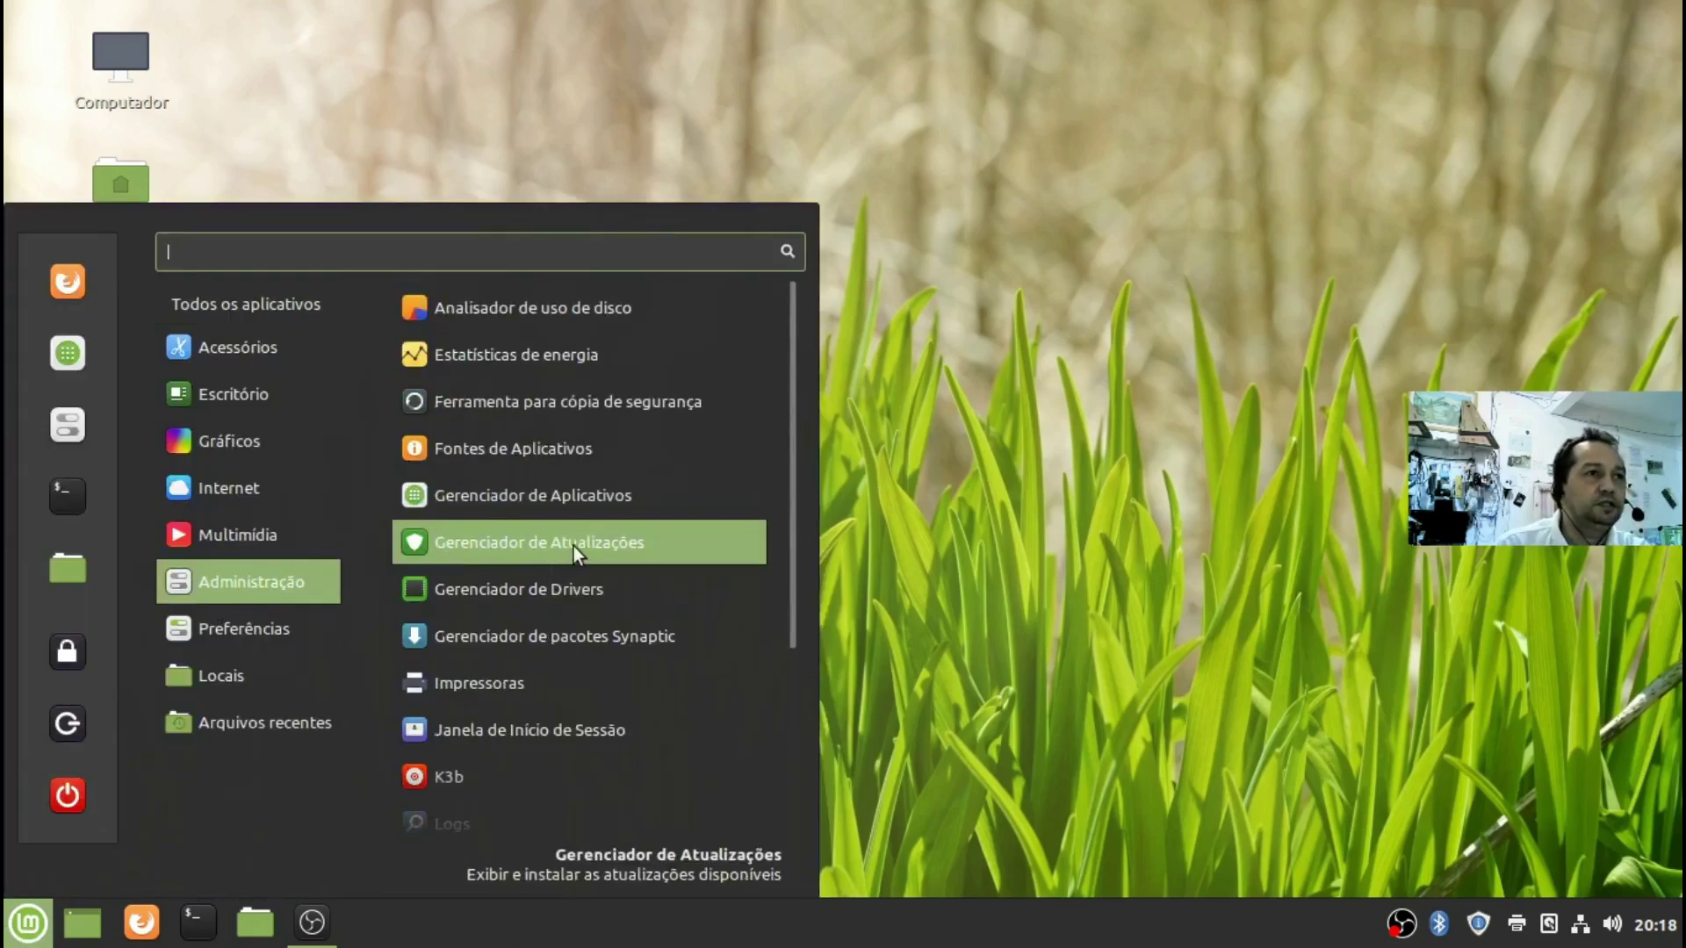
pyautogui.click(602, 494)
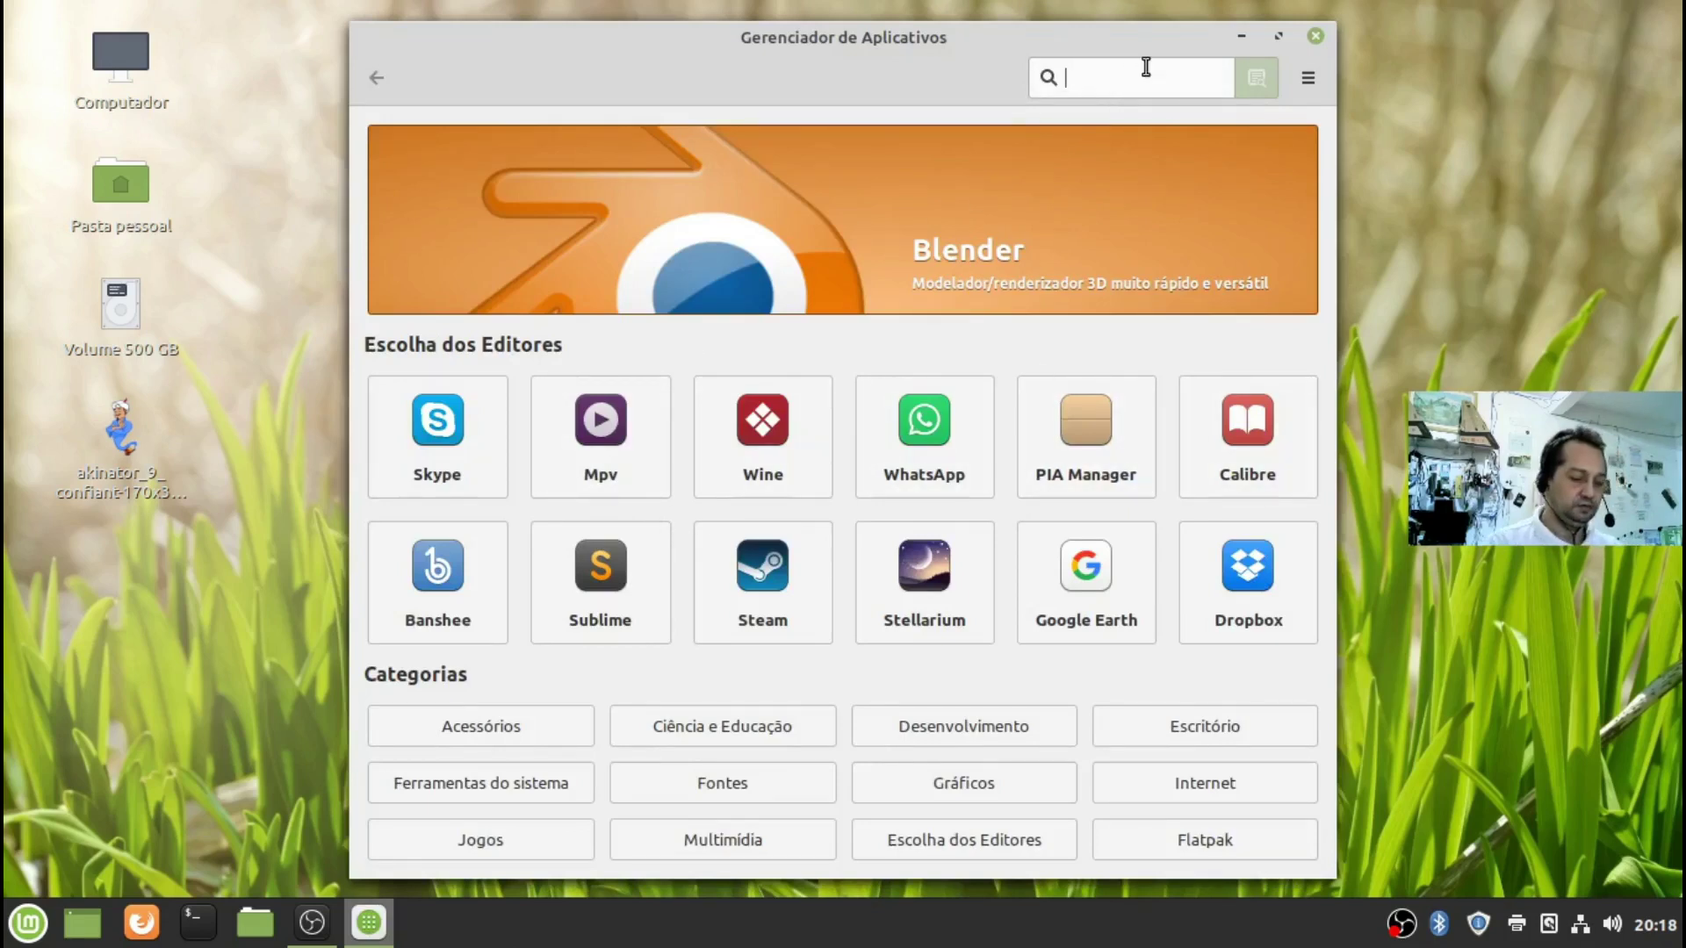
pyautogui.write('o')
pyautogui.press('BackSpace')
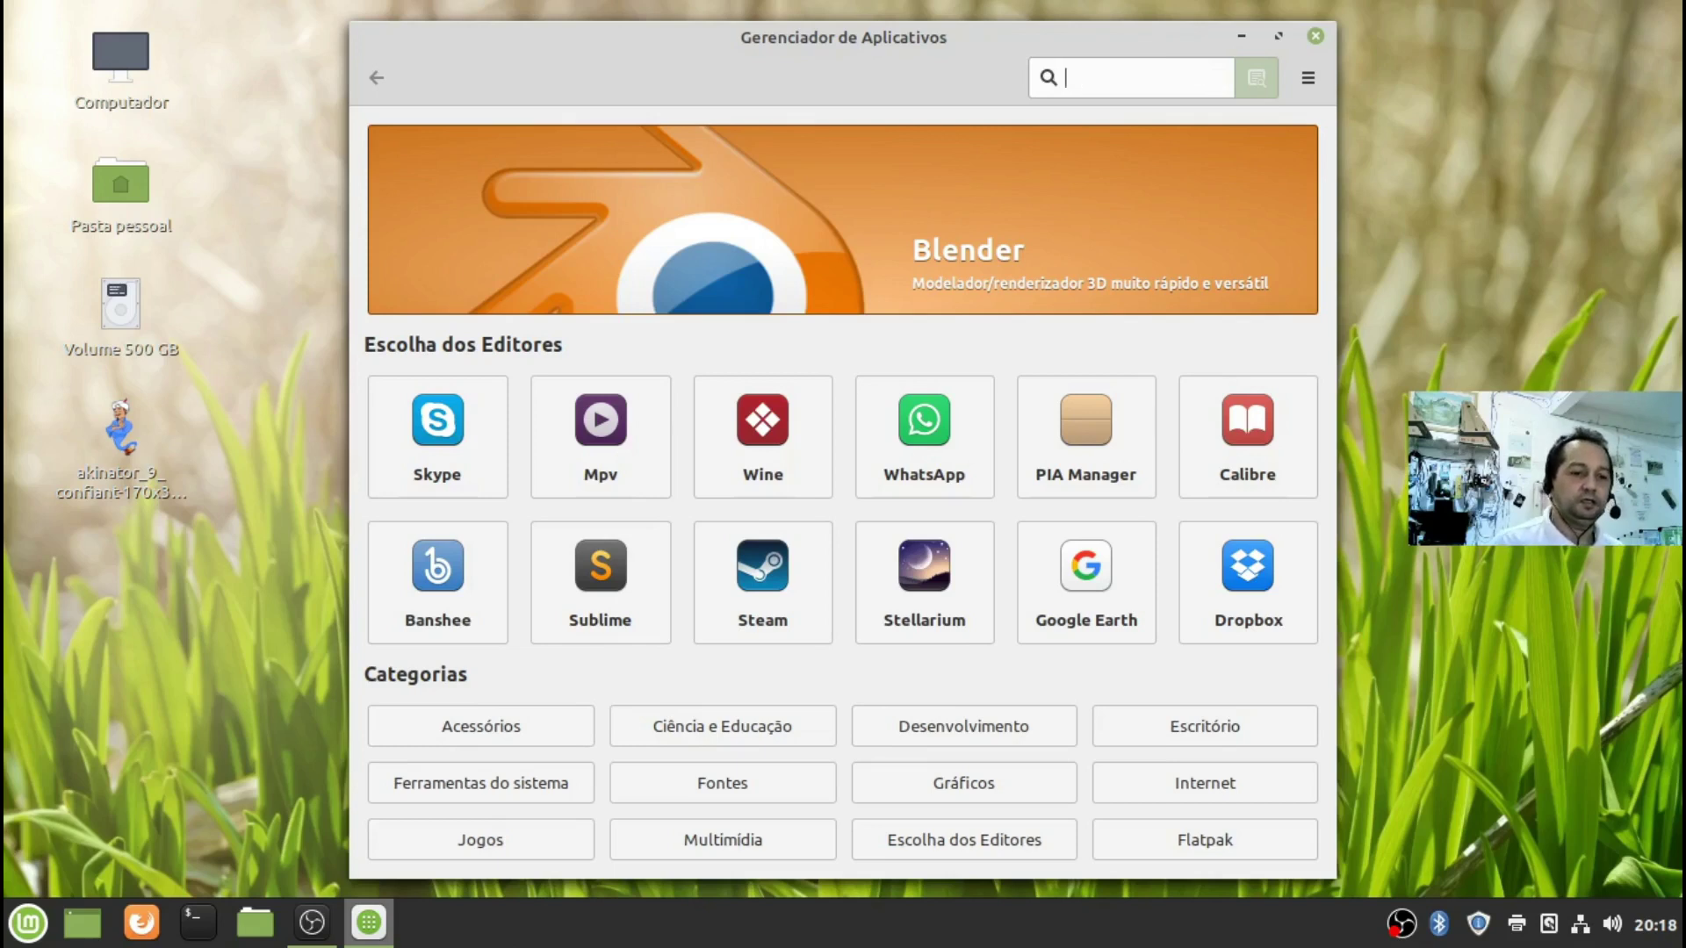
pyautogui.write("'")
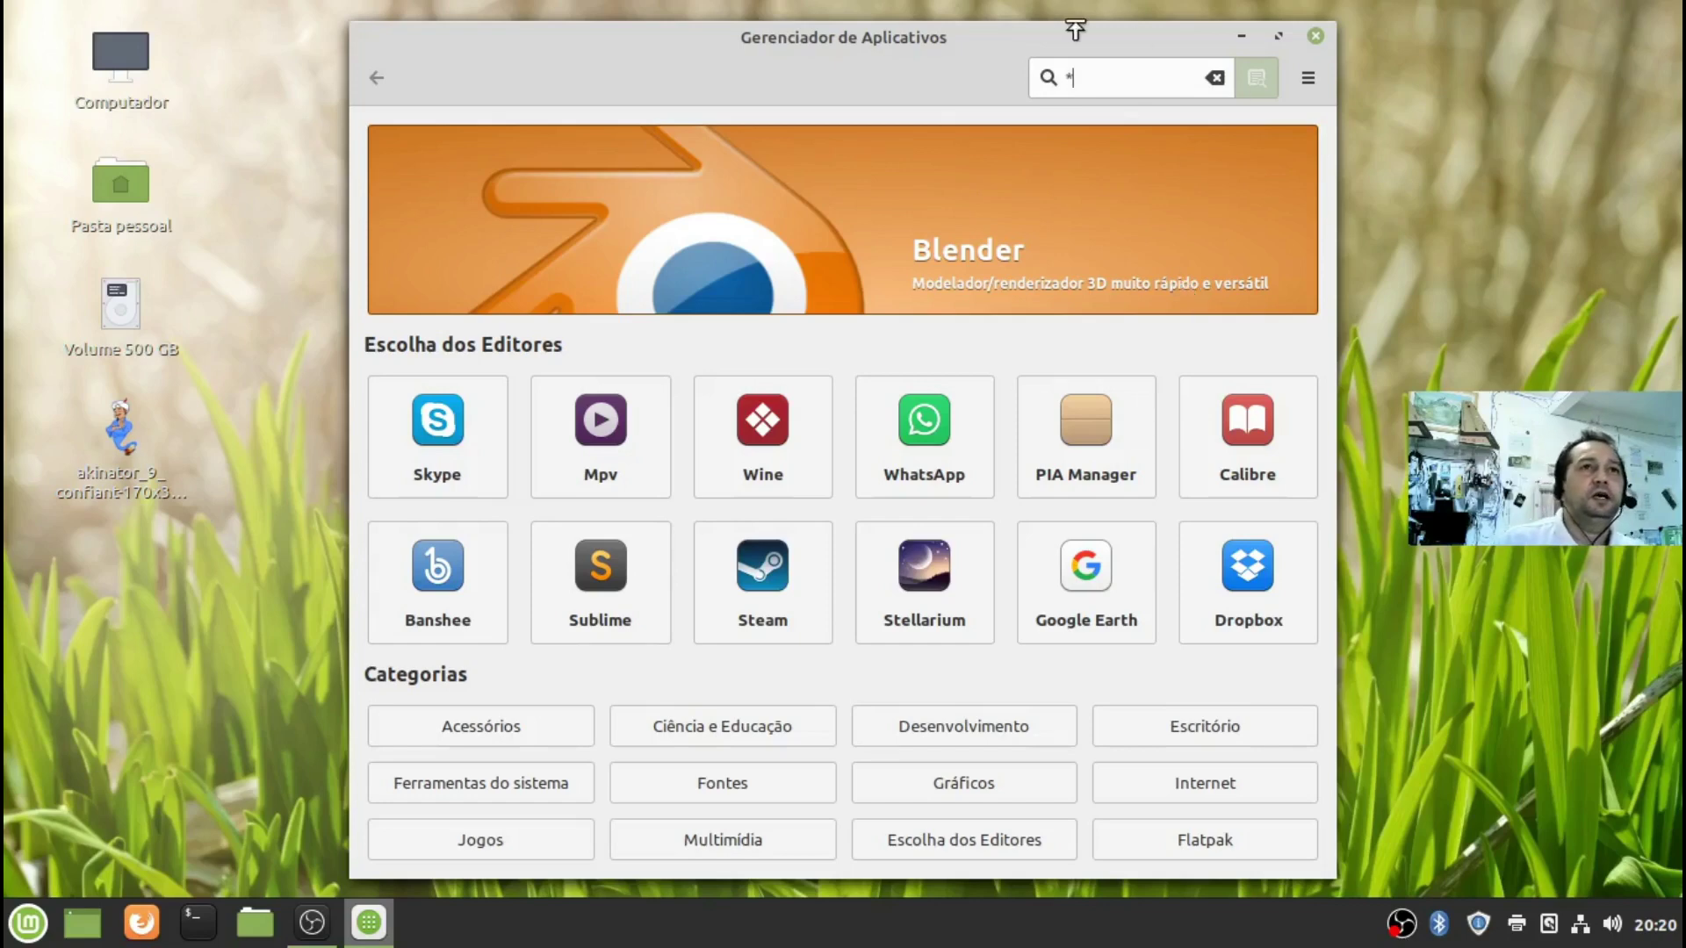
pyautogui.press('BackSpace')
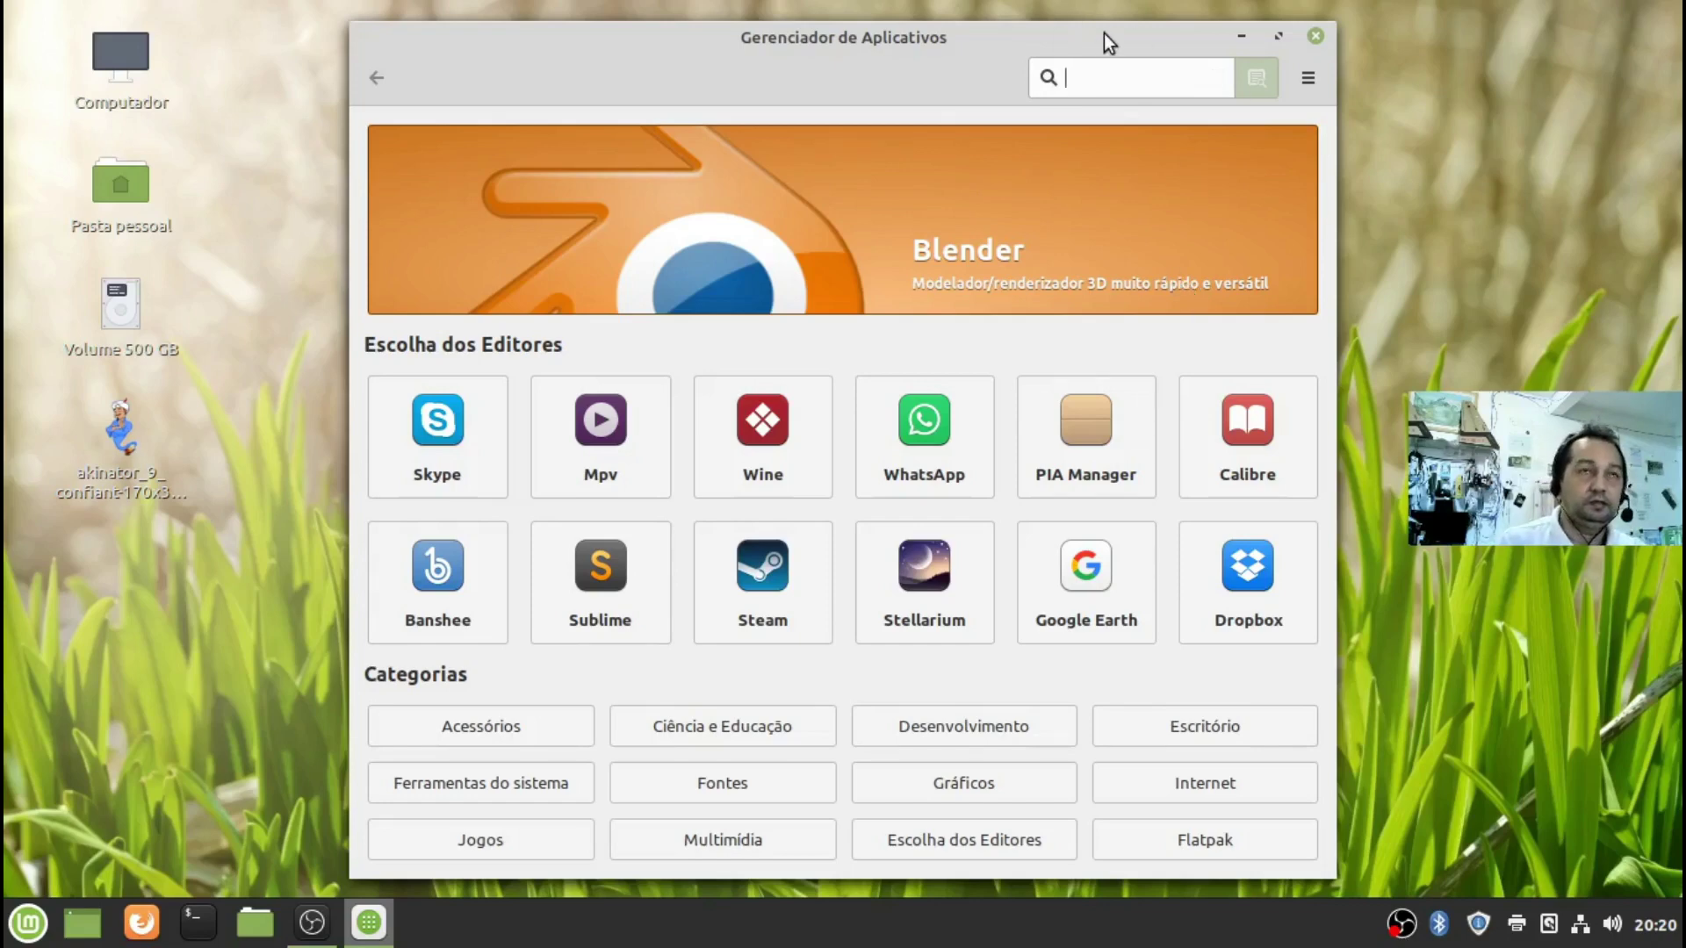
pyautogui.click(1314, 41)
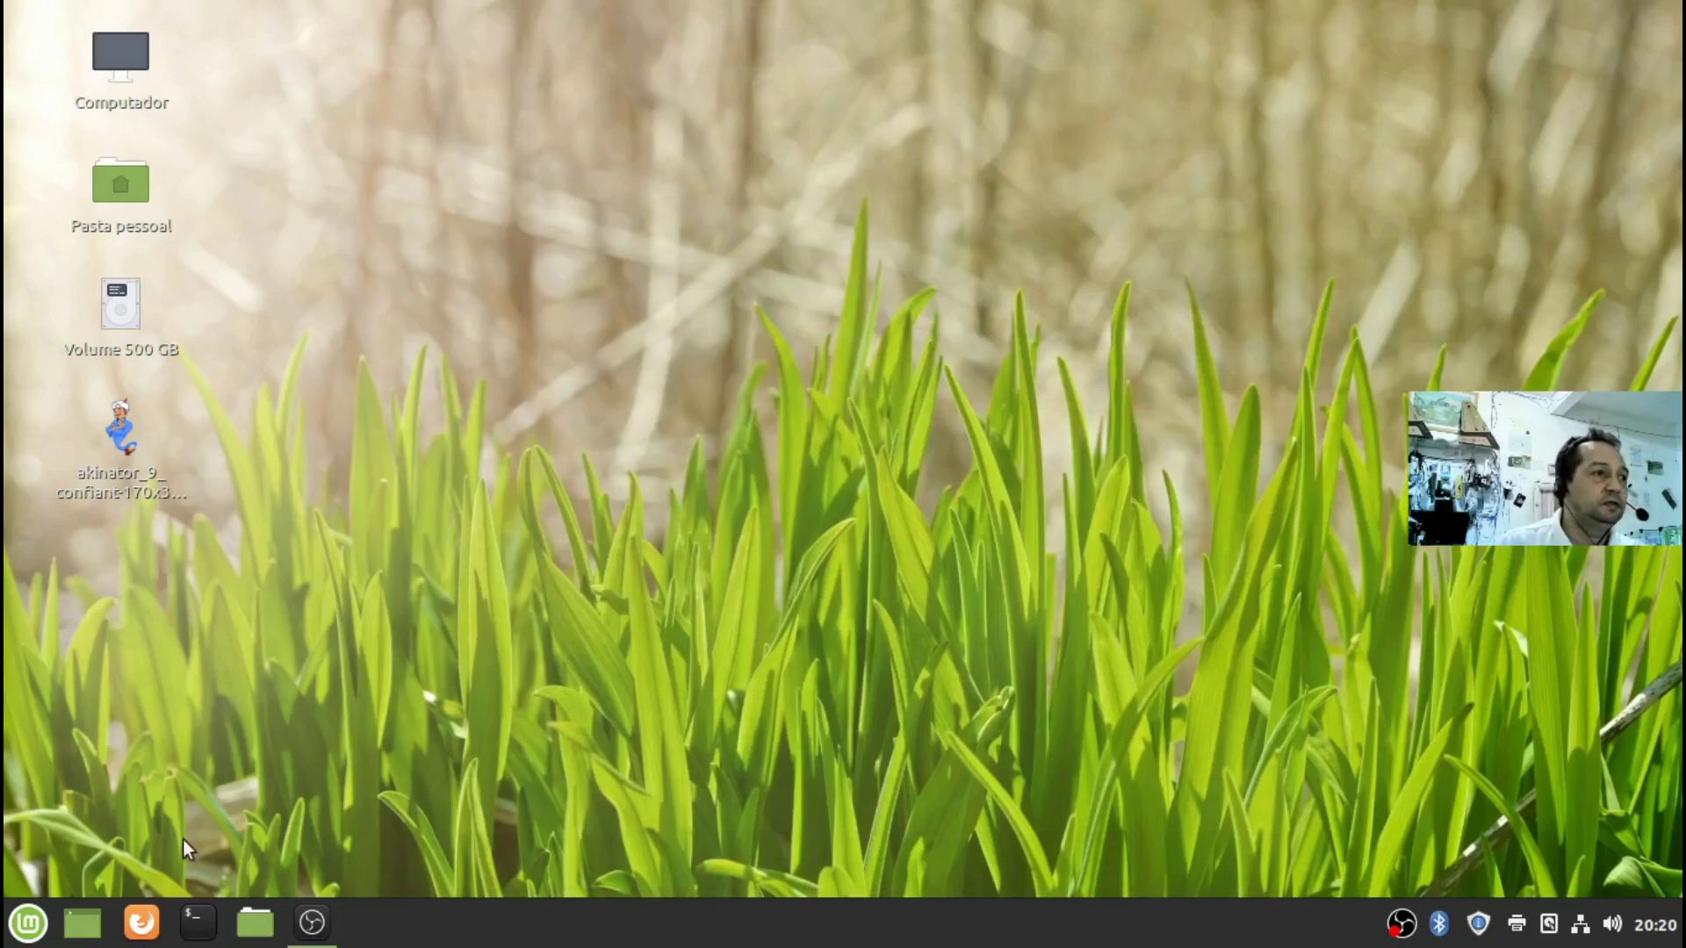
# Open Gerenciador de Aplicativos and search it for "kdenlive"
pyautogui.click(26, 924)
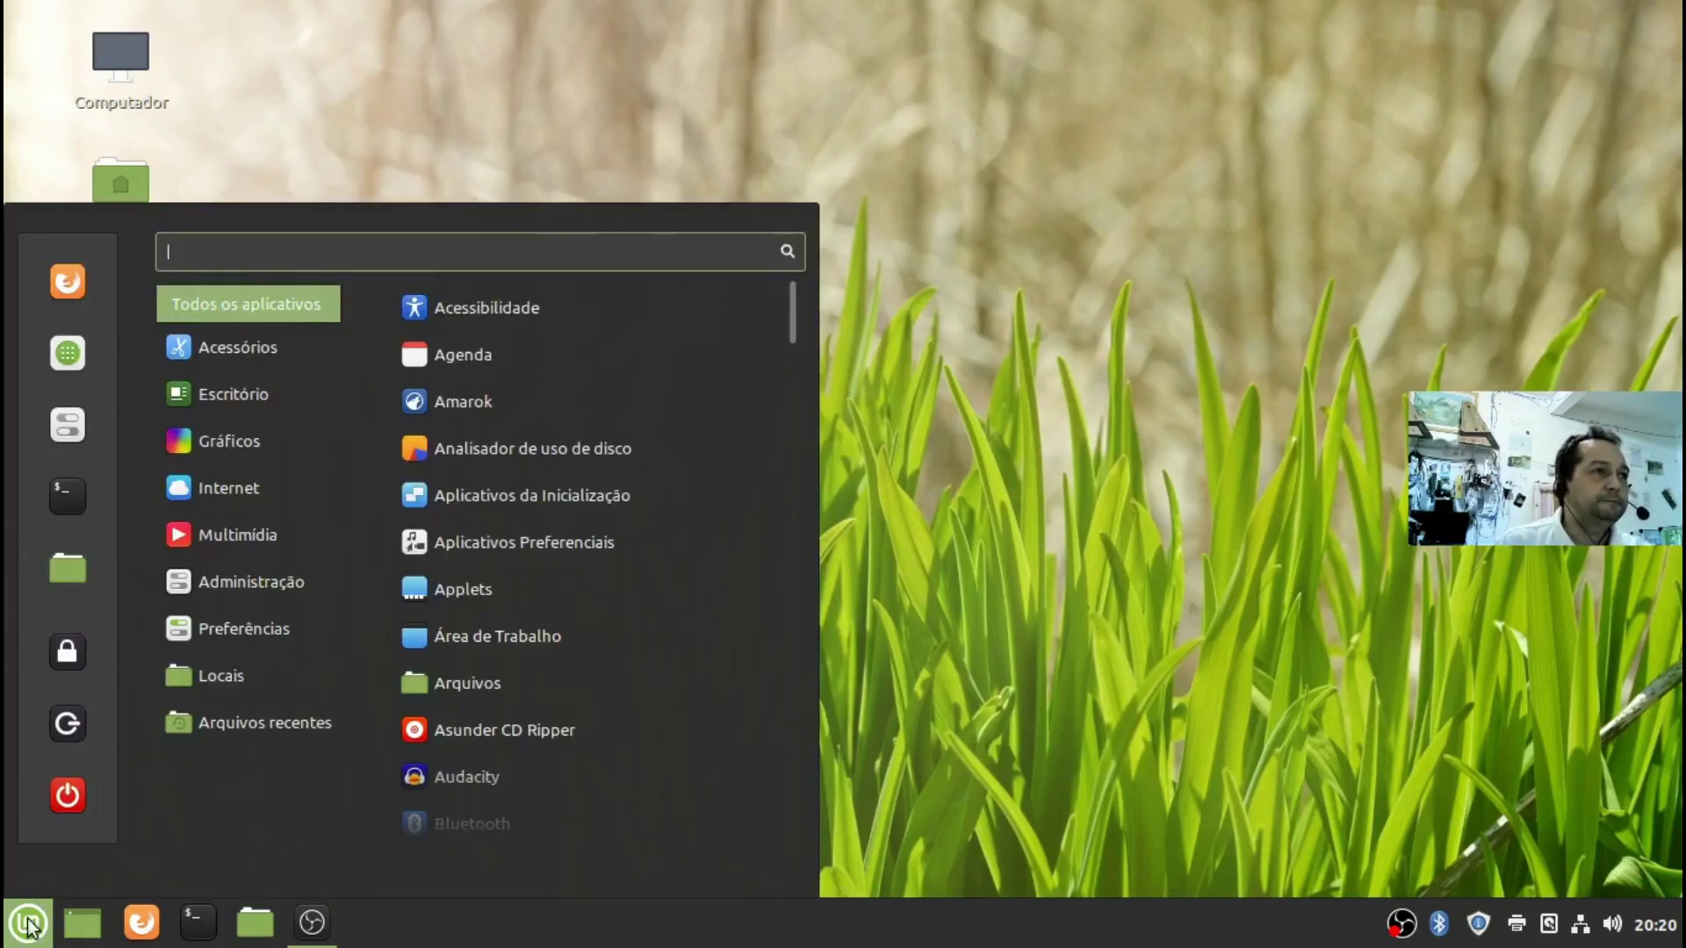
pyautogui.moveTo(228, 569)
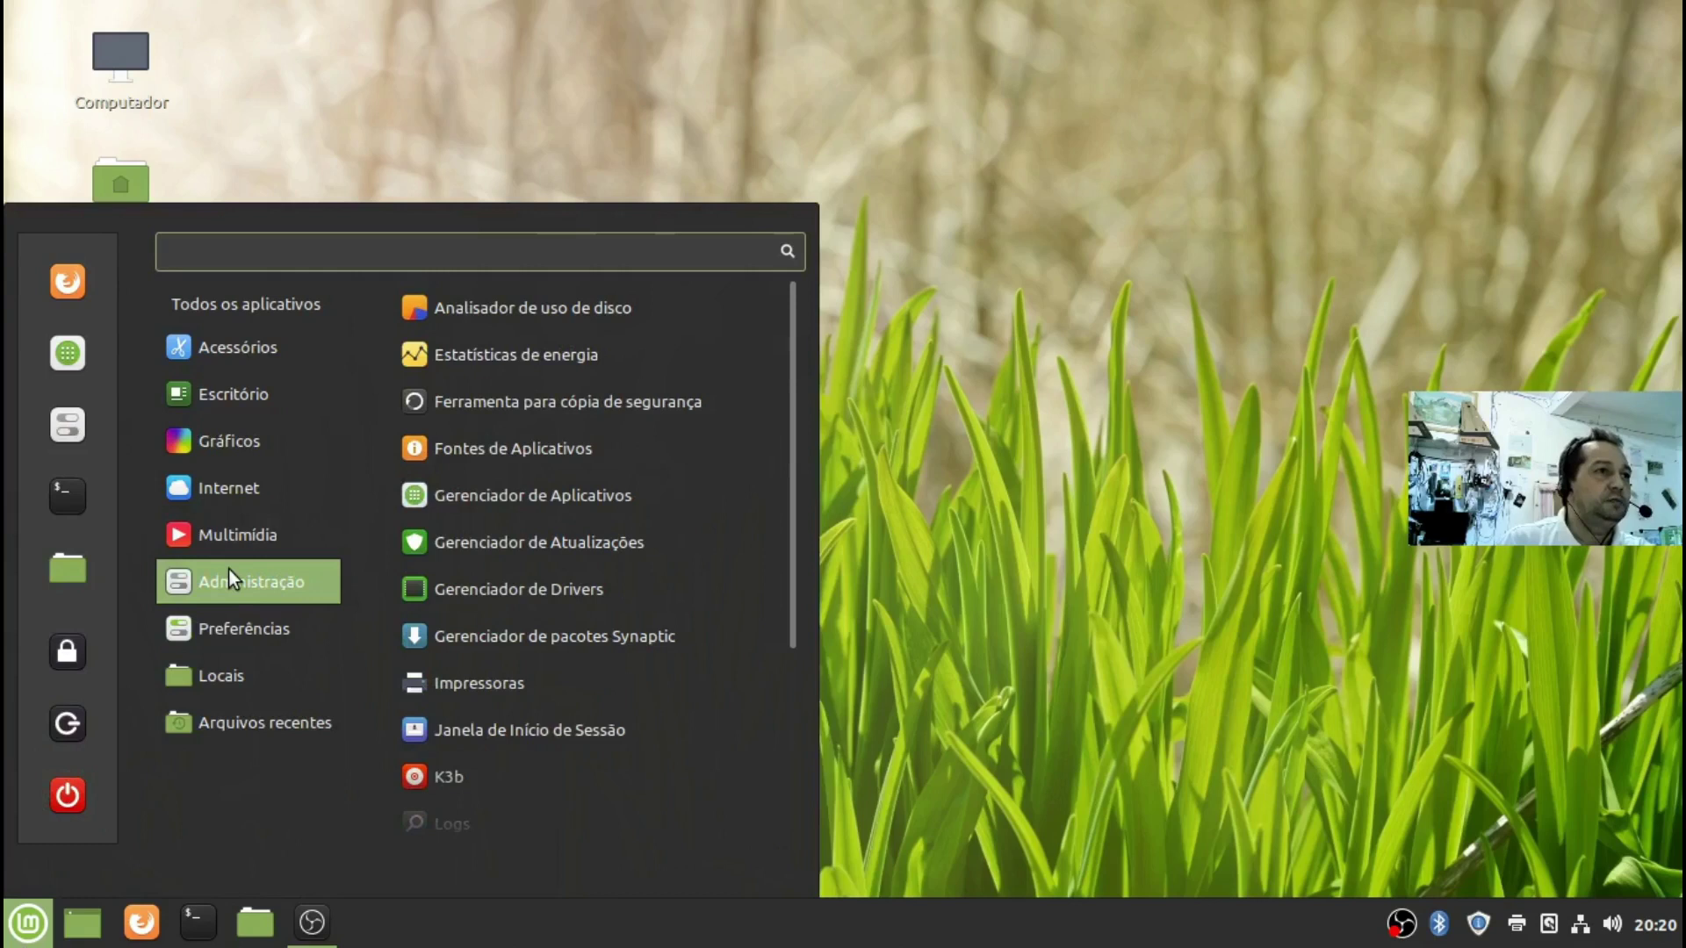
pyautogui.click(602, 497)
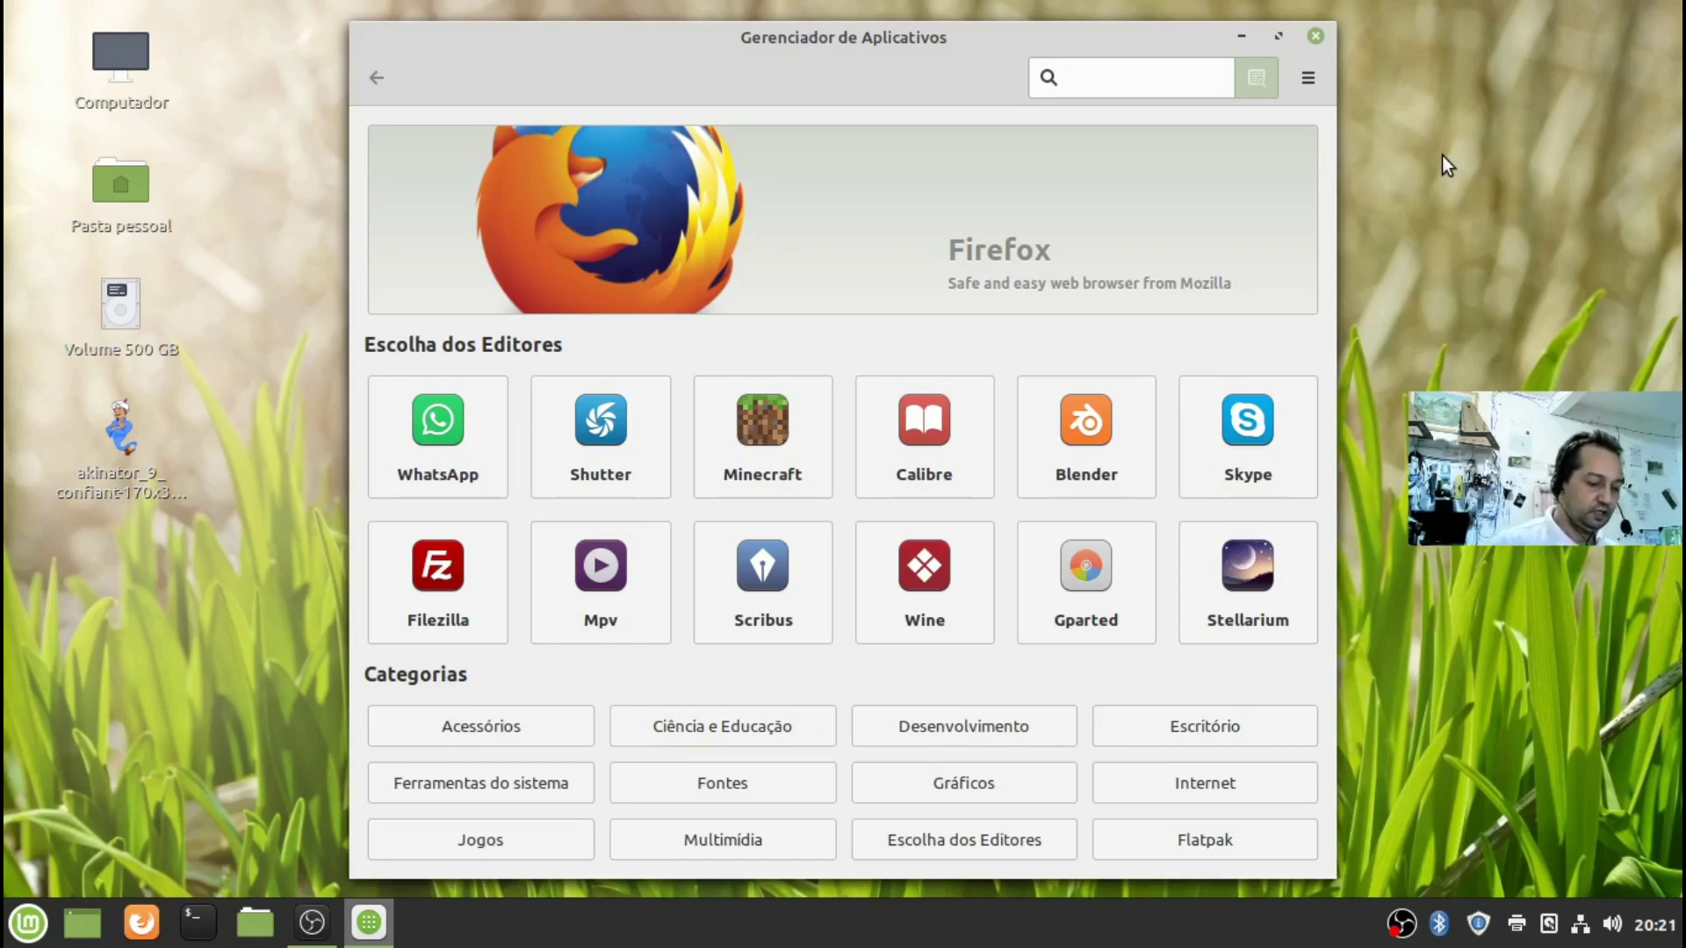
pyautogui.write('kden')
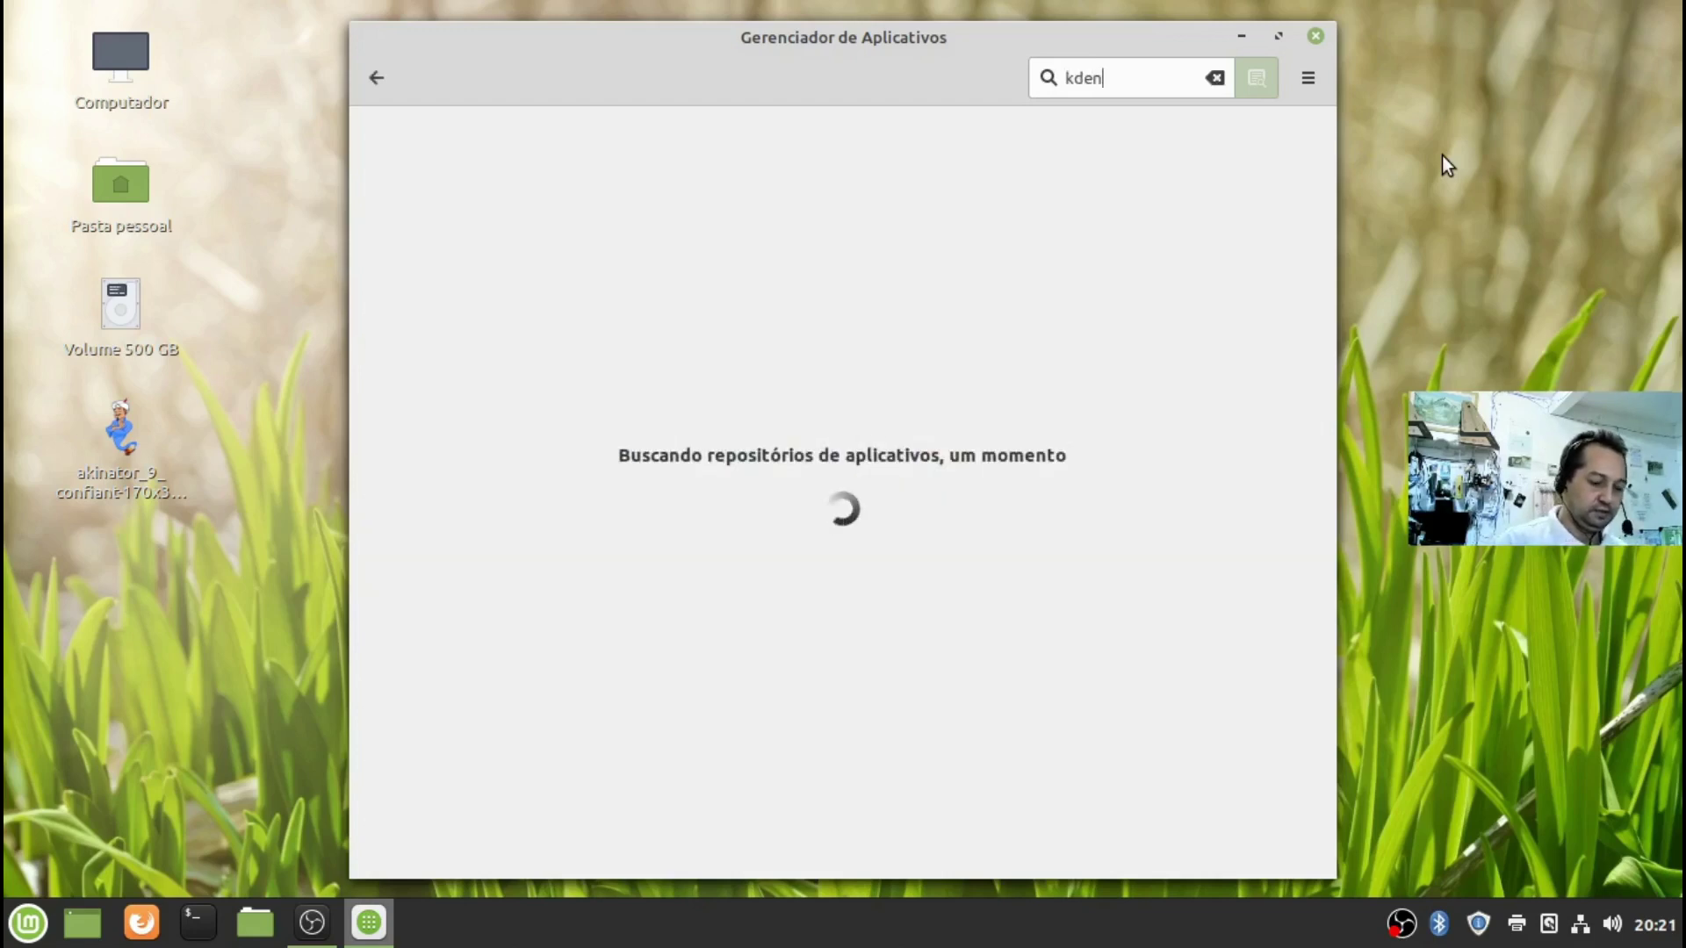
pyautogui.write('live')
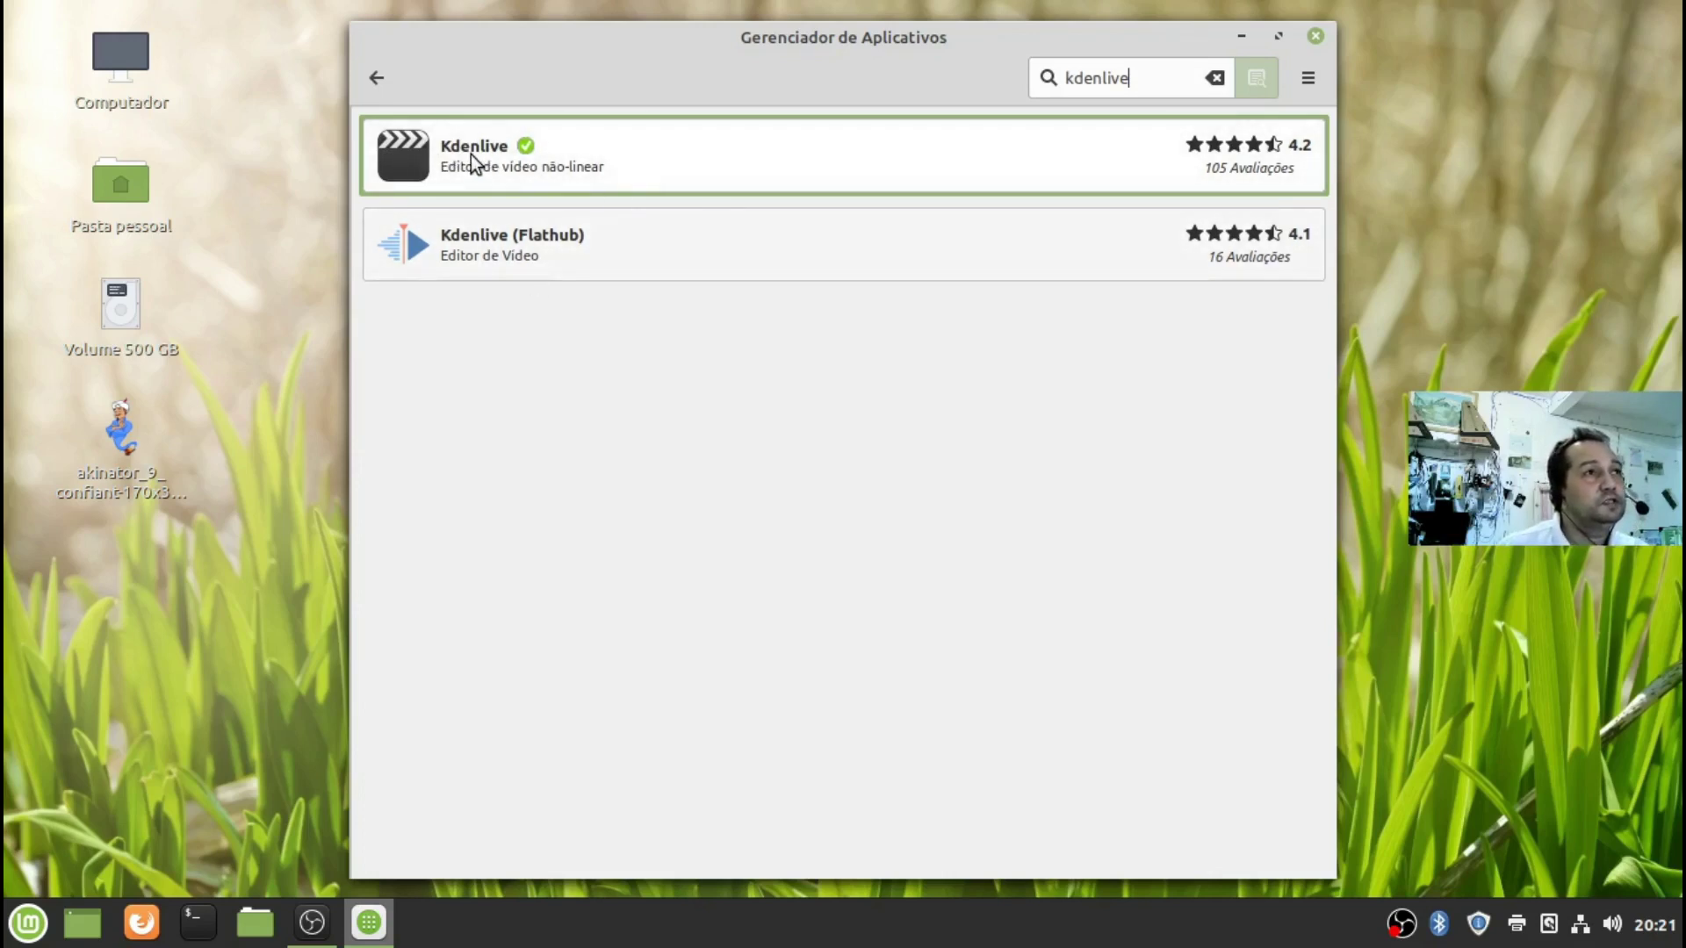
# View the details page of the non-Flathub Kdenlive package, then return to the search results
pyautogui.click(566, 156)
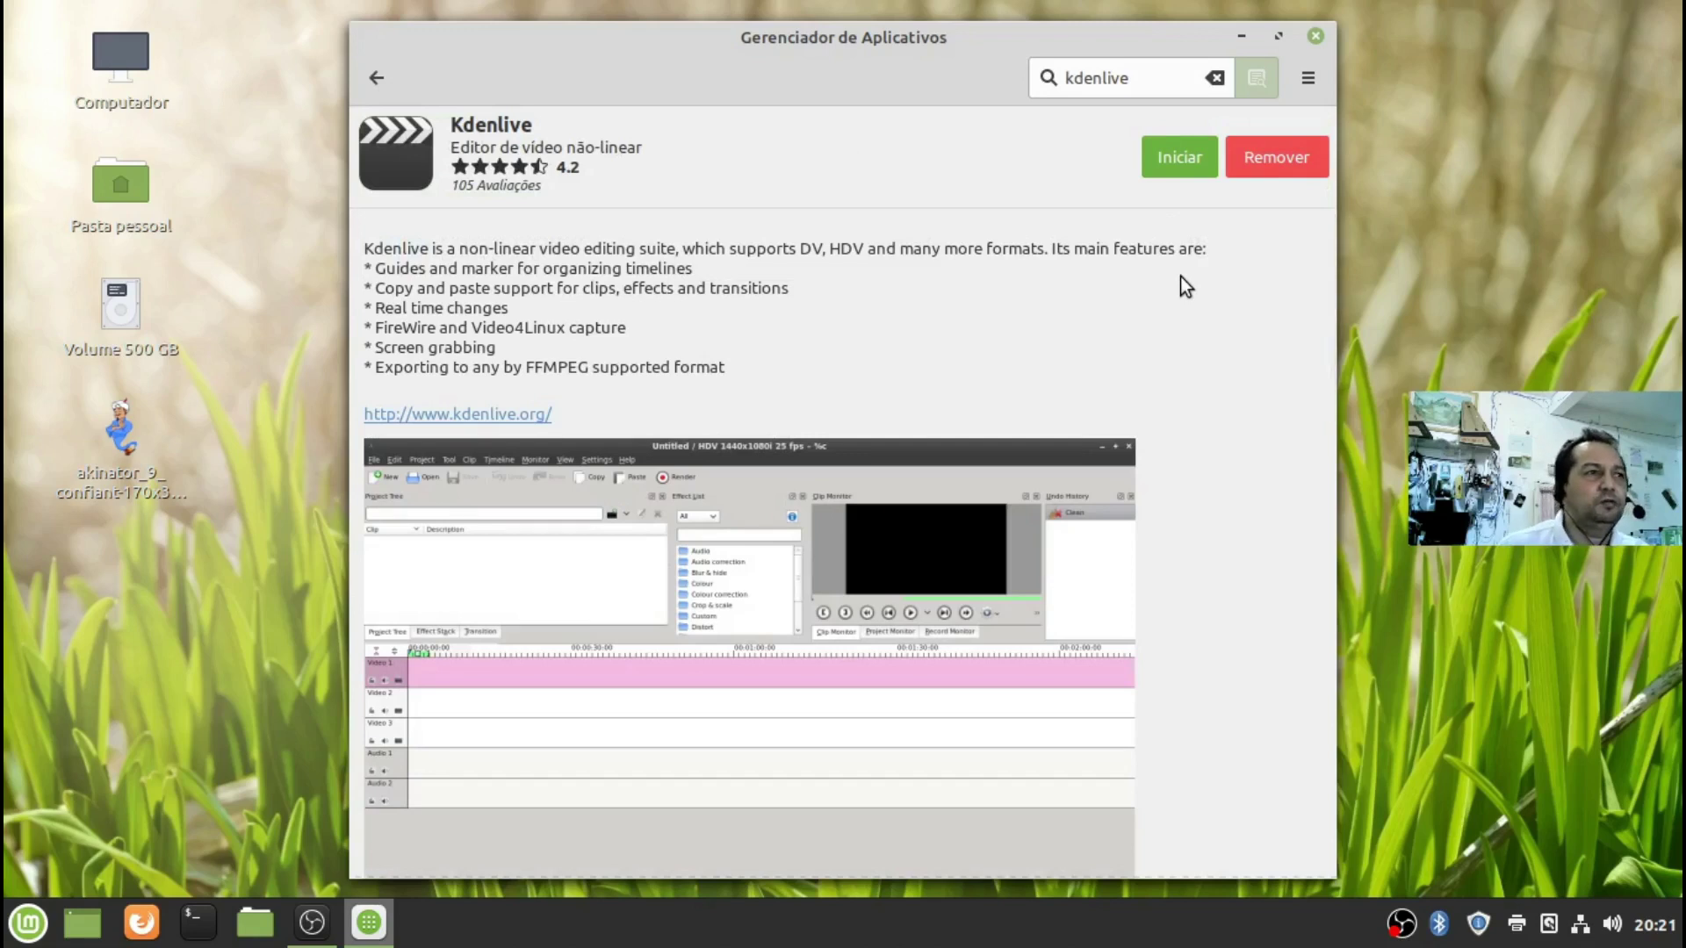
pyautogui.click(376, 77)
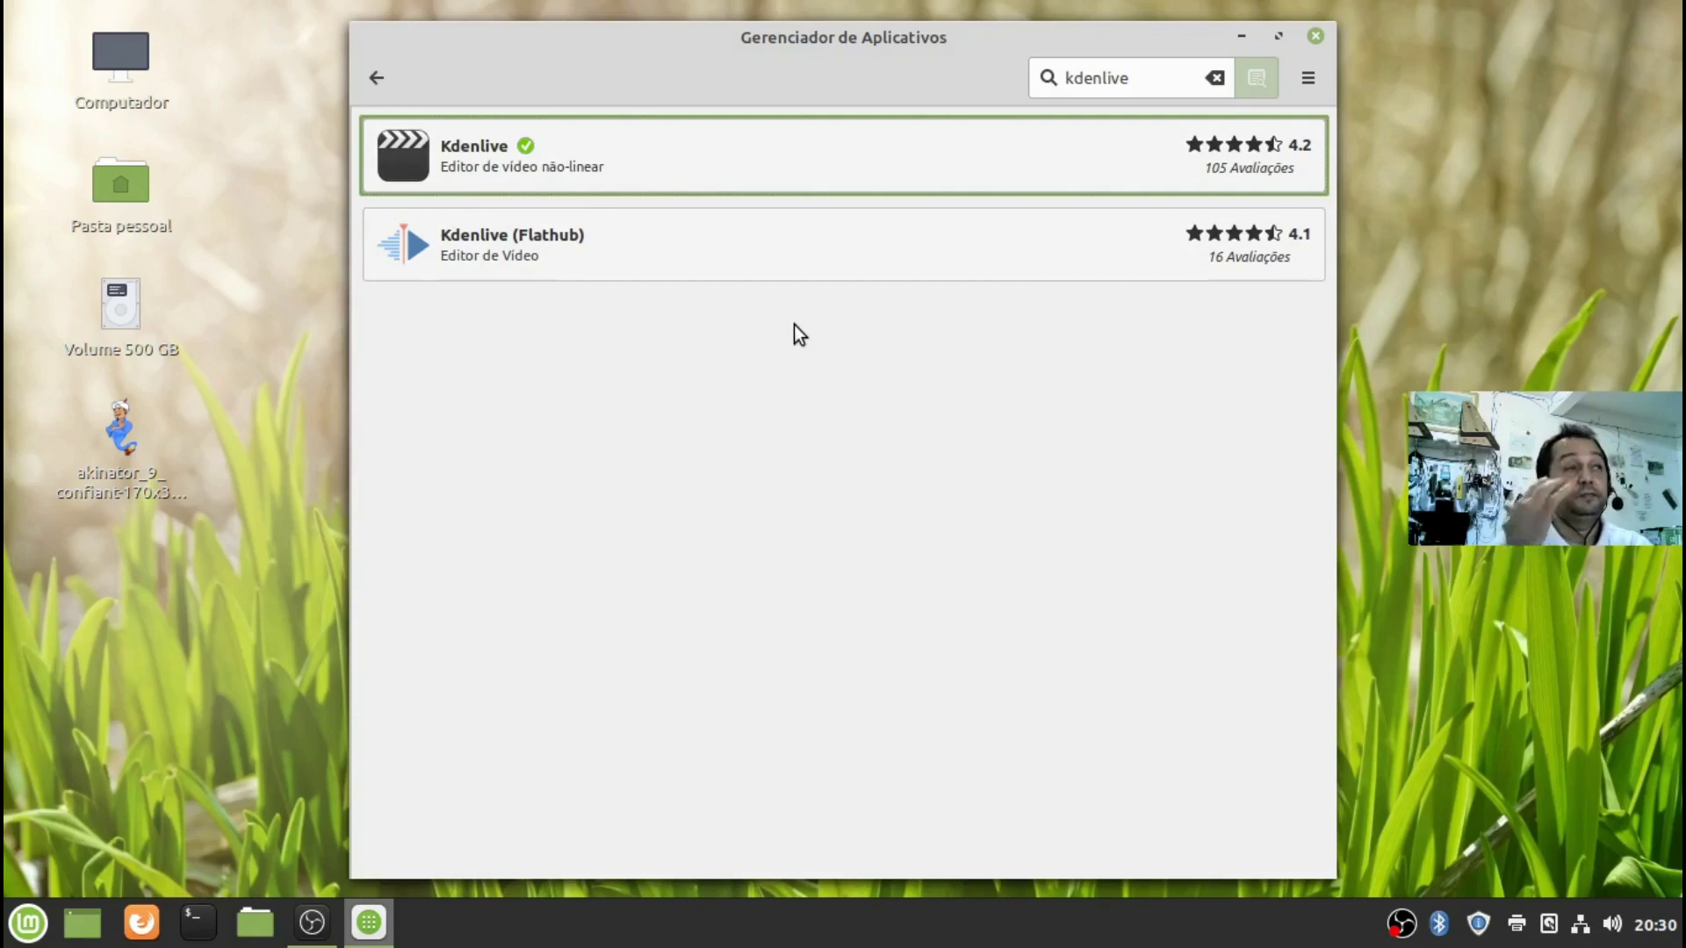
pyautogui.click(776, 160)
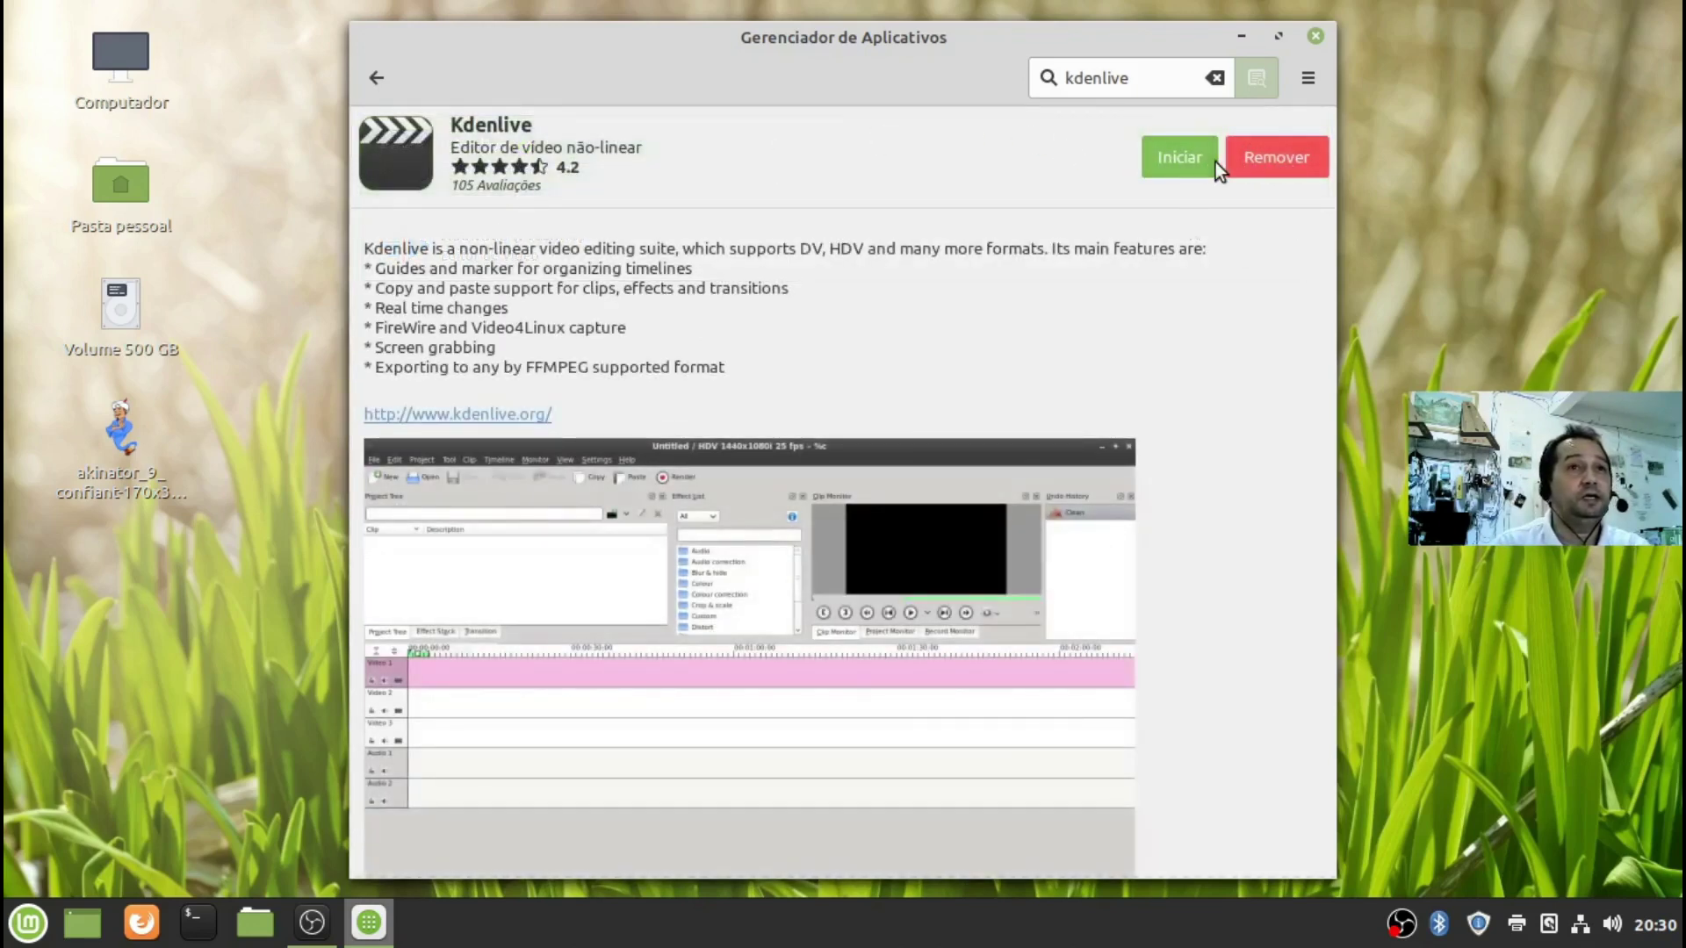
pyautogui.click(1216, 162)
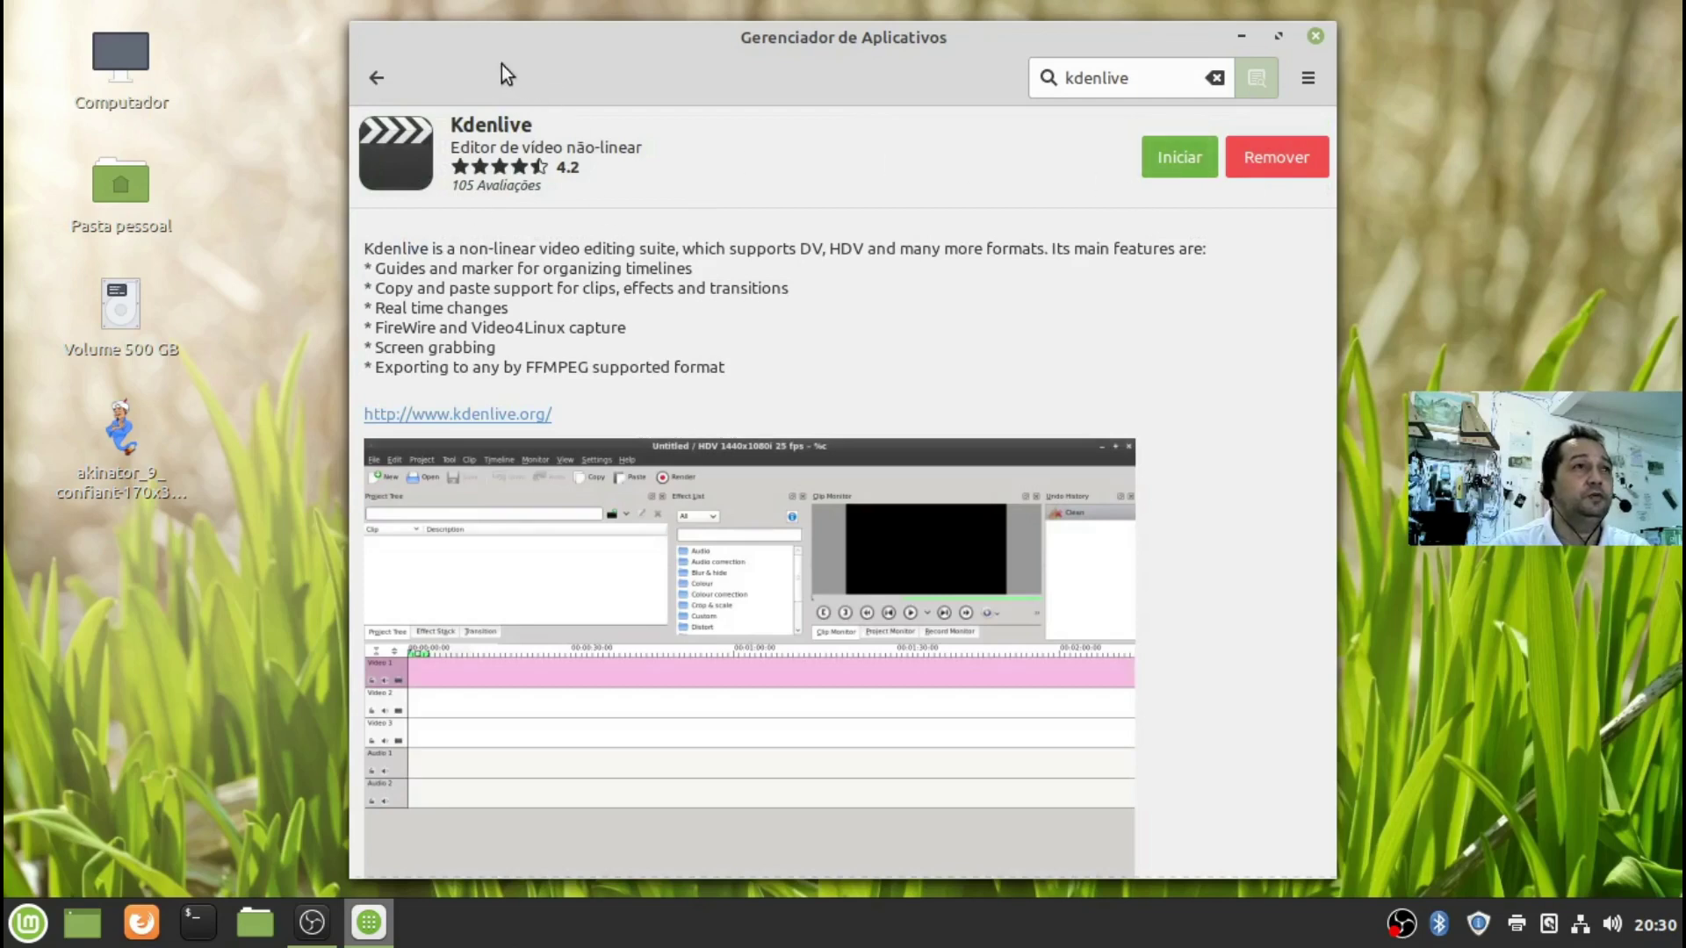
pyautogui.click(378, 79)
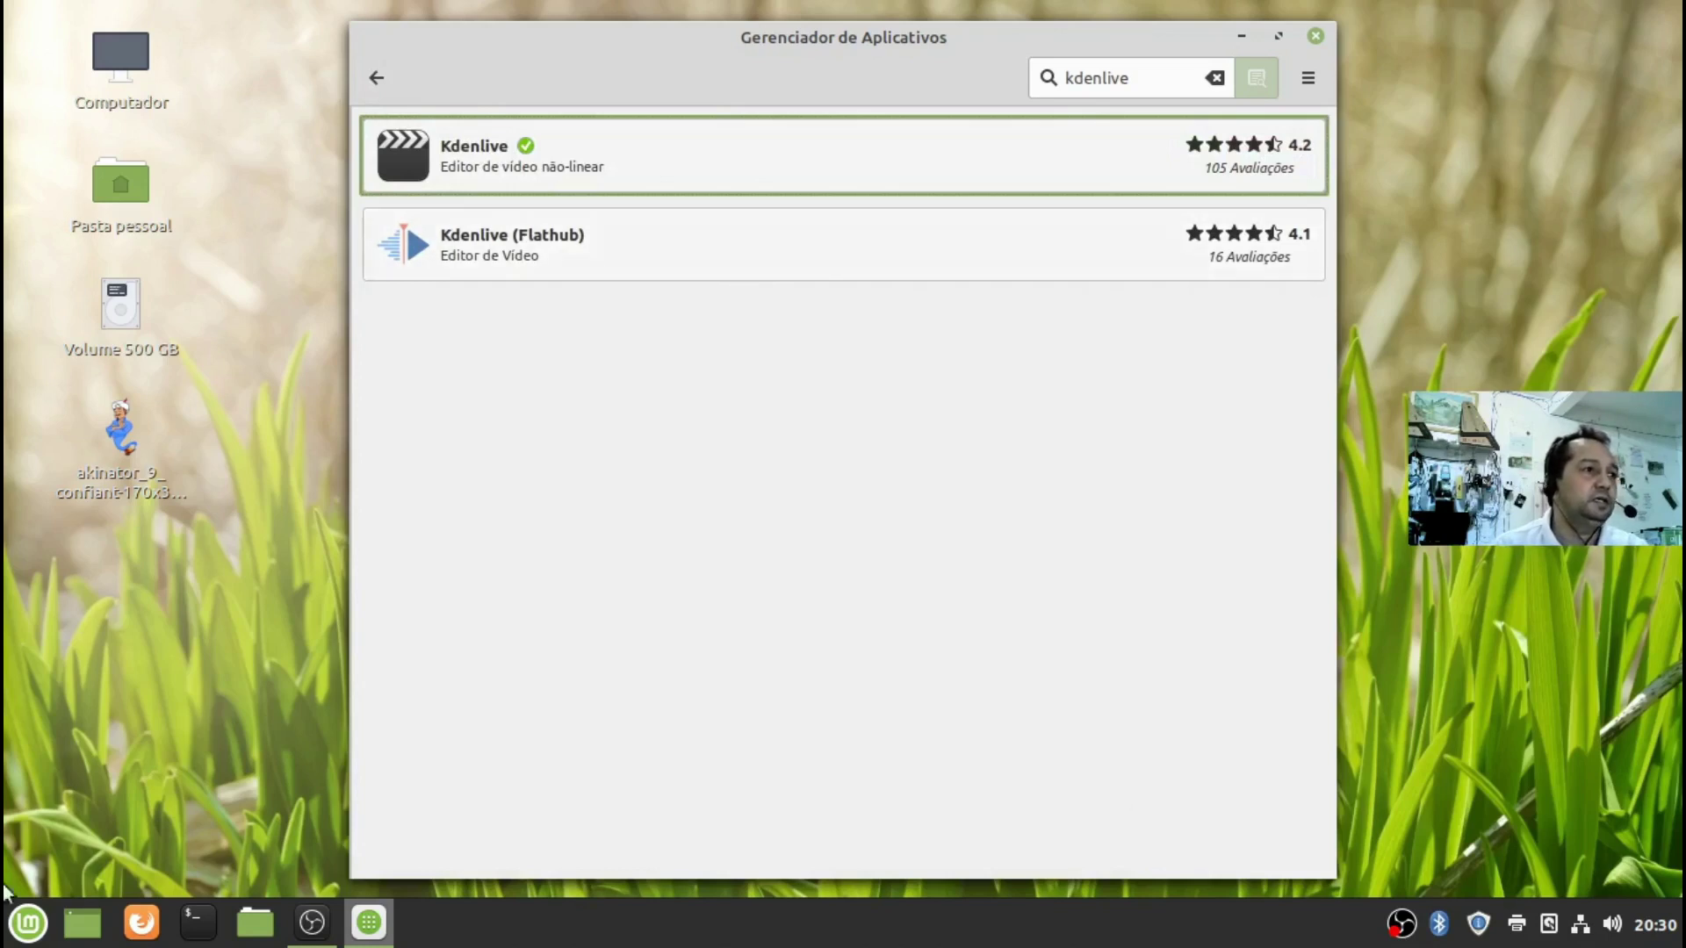
# Launch the installed Kdenlive from the Multimídia applications to view its main window, then close it
pyautogui.click(27, 926)
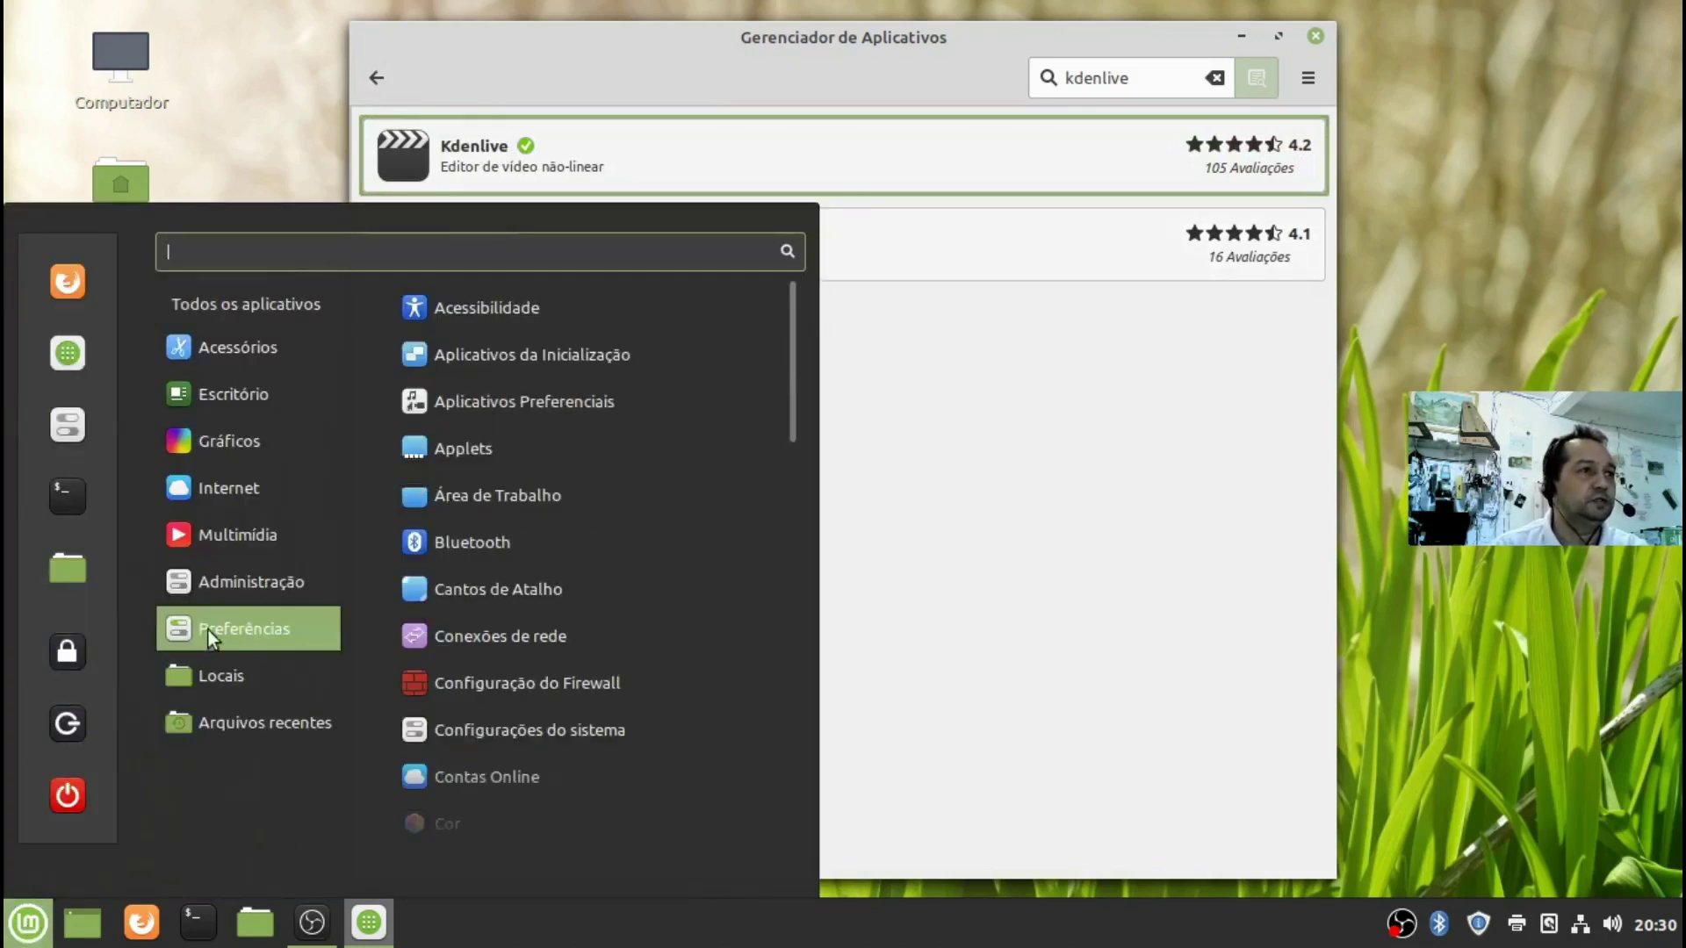
pyautogui.moveTo(244, 582)
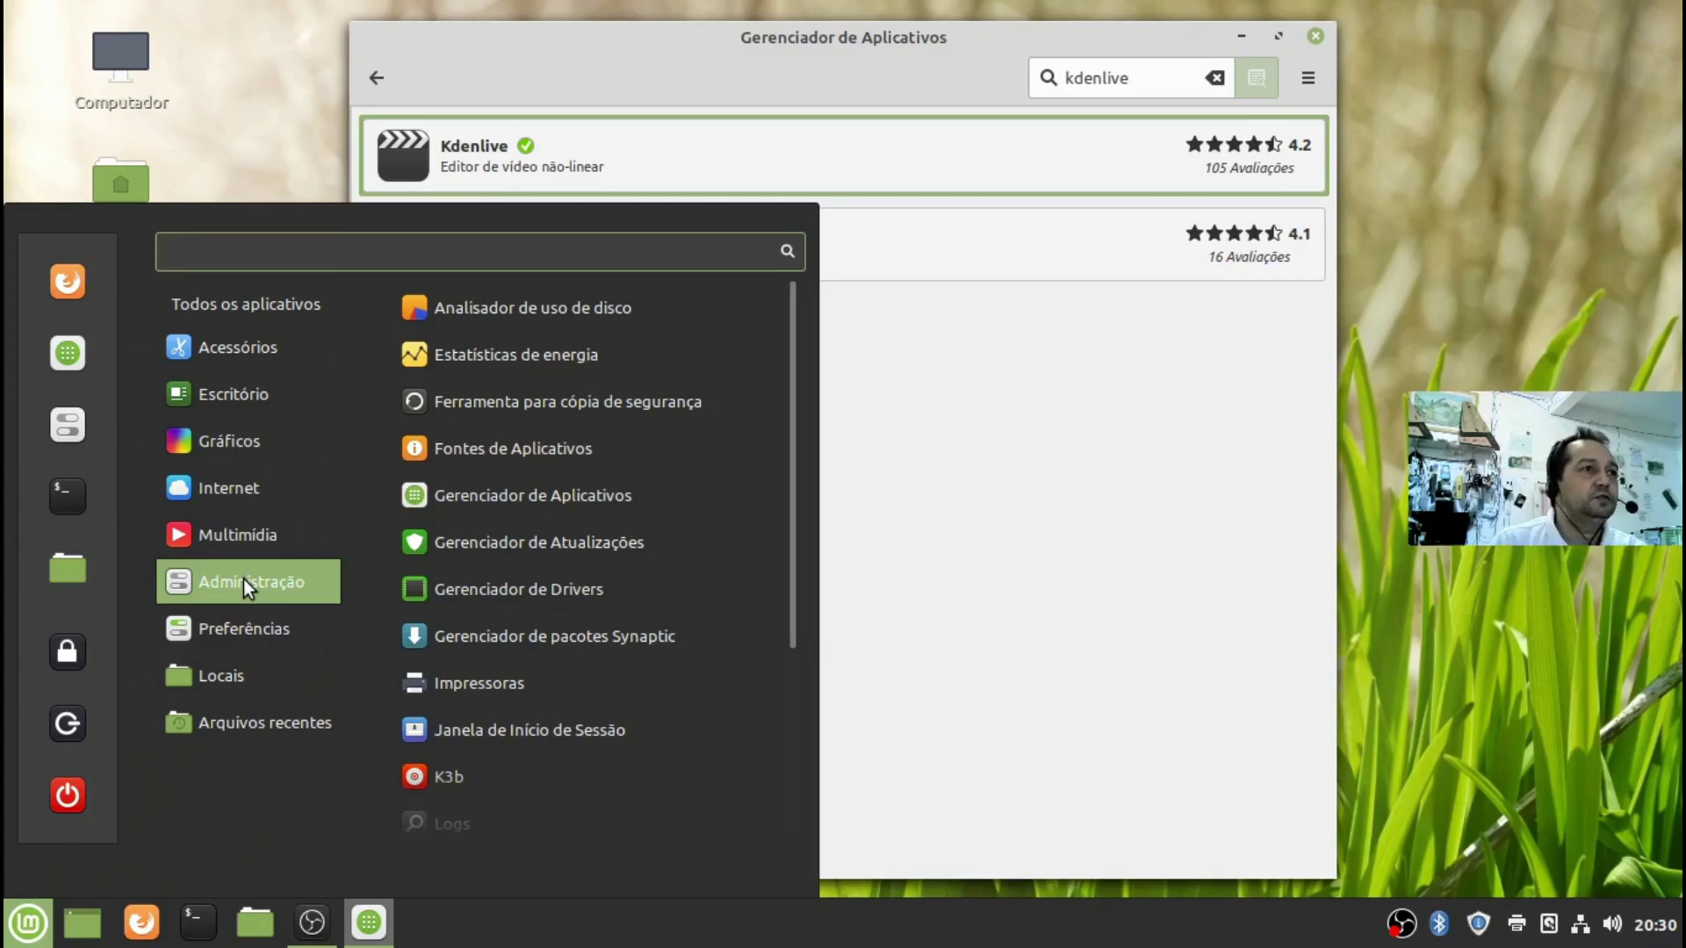
pyautogui.moveTo(306, 538)
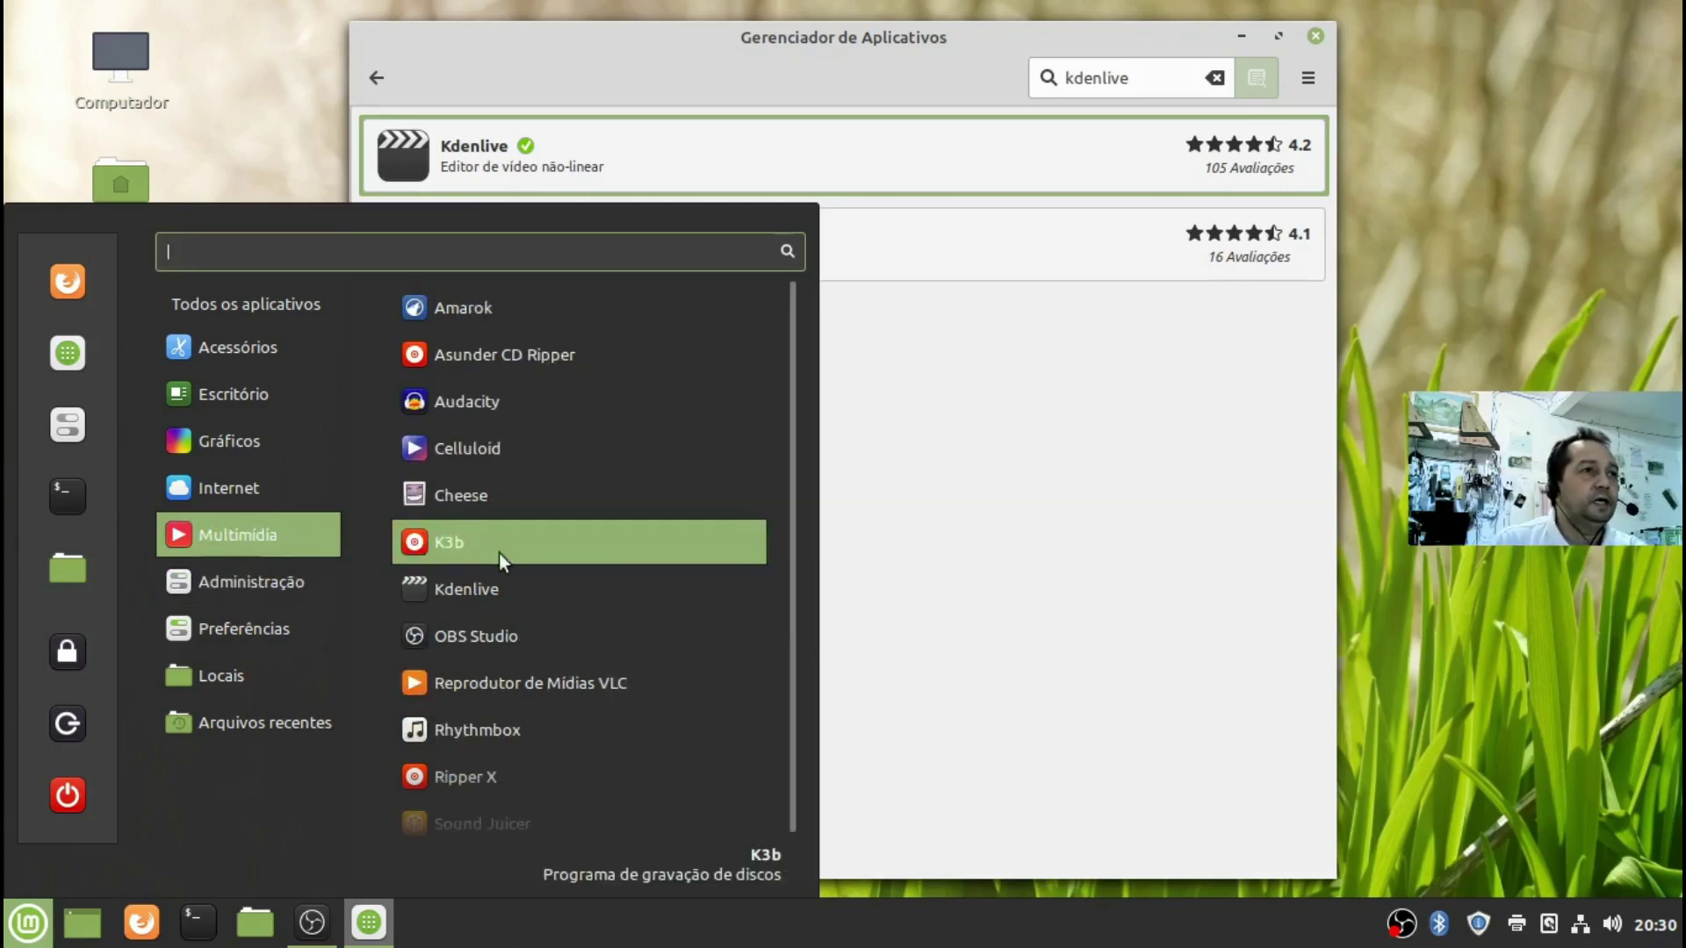
pyautogui.click(501, 591)
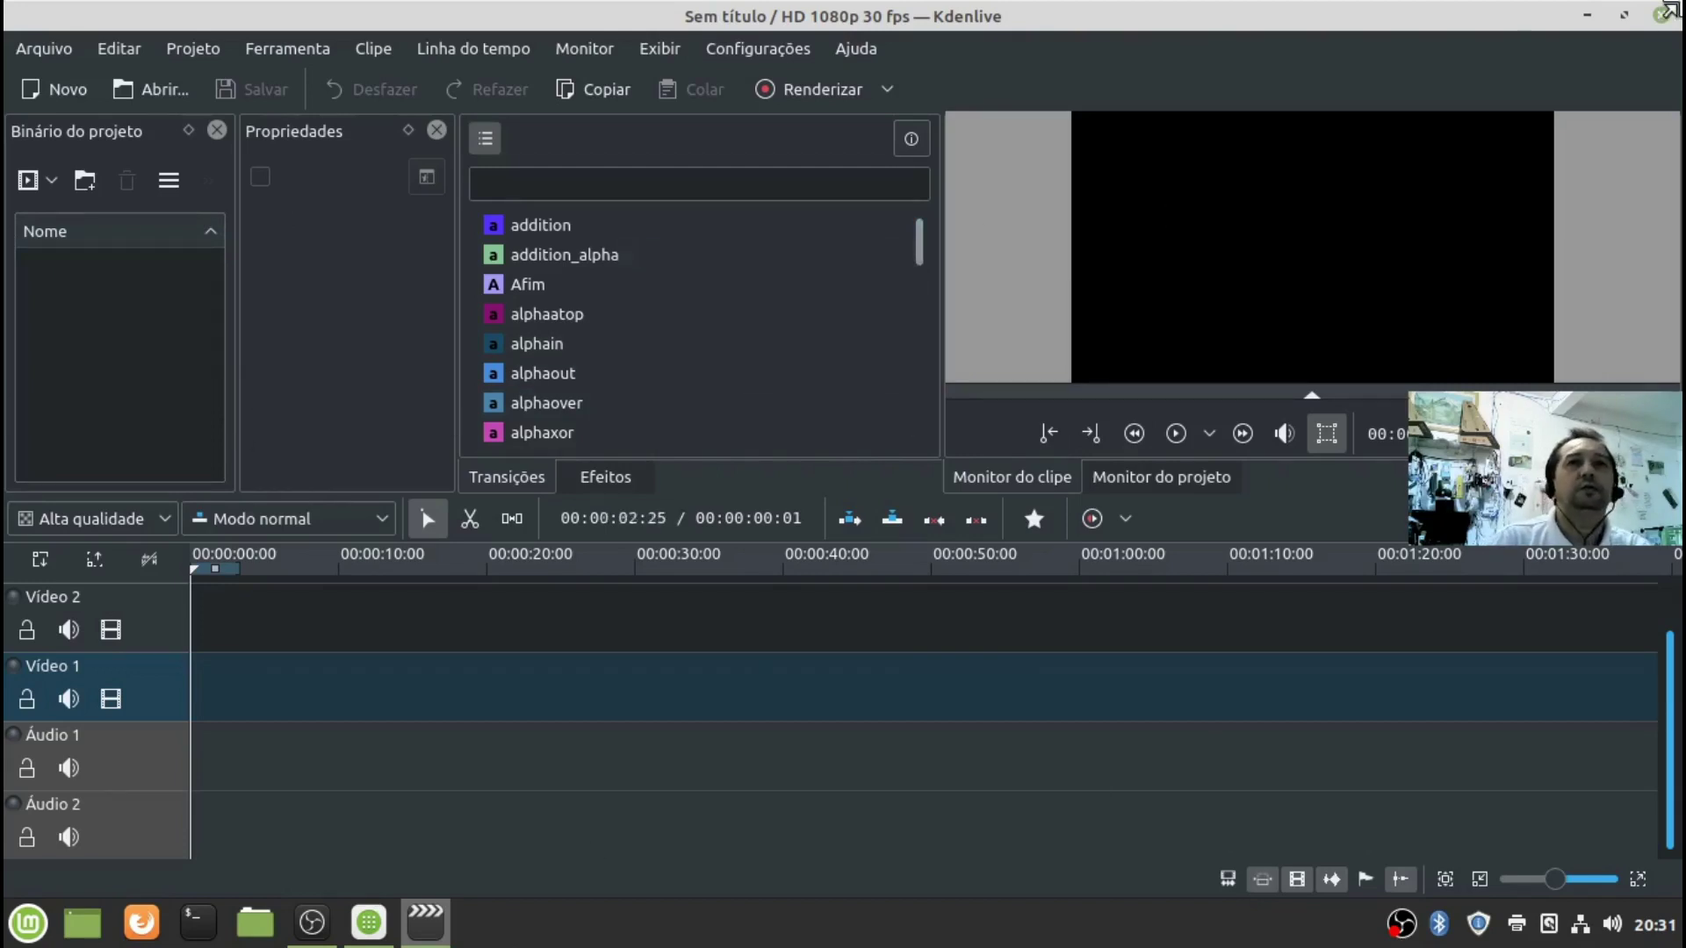
pyautogui.click(1661, 18)
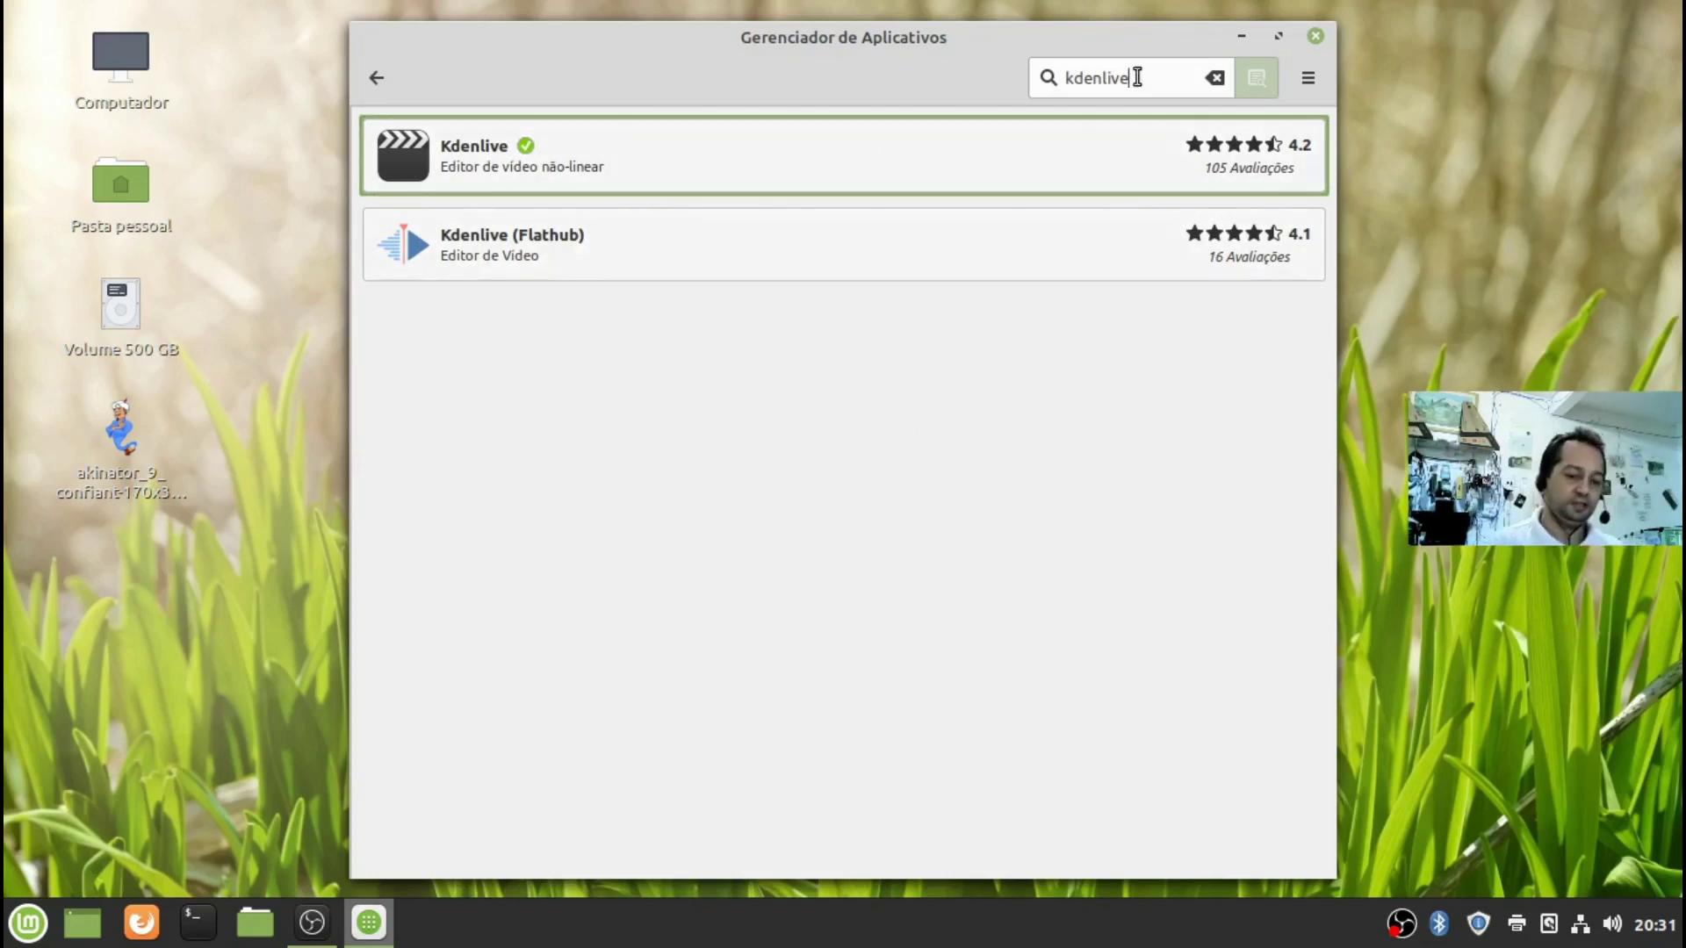
# Replace the application search with "obs" to look up OBS Studio, then close Gerenciador de Aplicativos
pyautogui.press('BackSpace')
pyautogui.press('BackSpace')
pyautogui.press('BackSpace')
pyautogui.press('BackSpace')
pyautogui.press('BackSpace')
pyautogui.press('BackSpace')
pyautogui.press('BackSpace')
pyautogui.press('BackSpace')
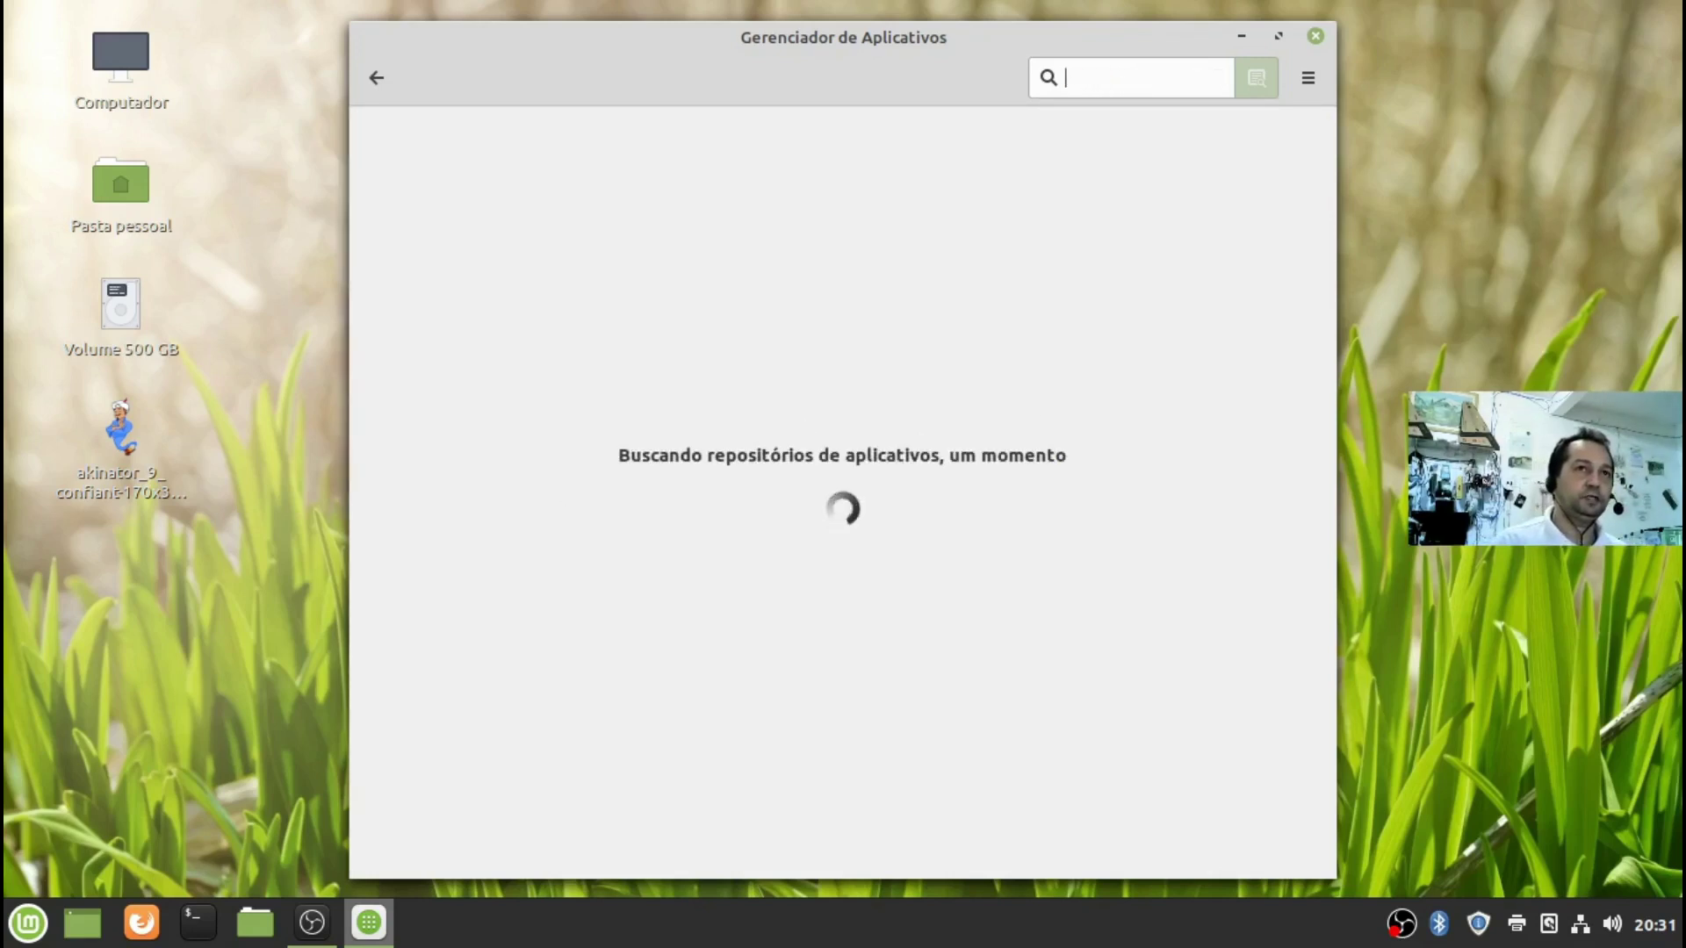
pyautogui.write('obs')
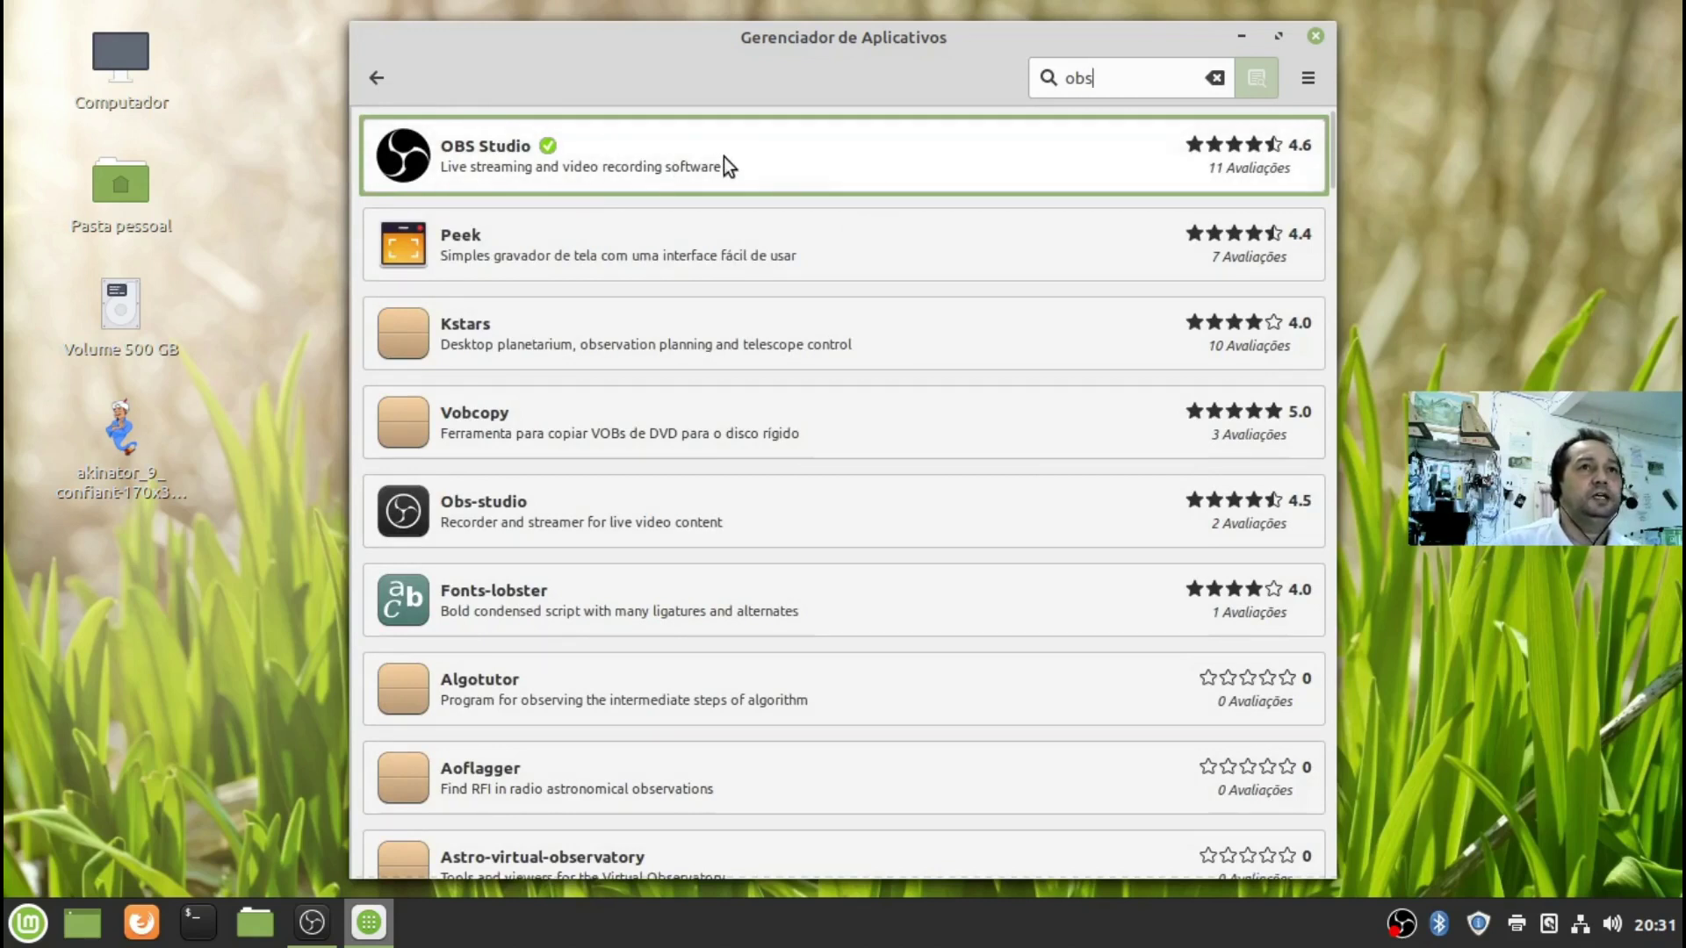
pyautogui.click(1316, 37)
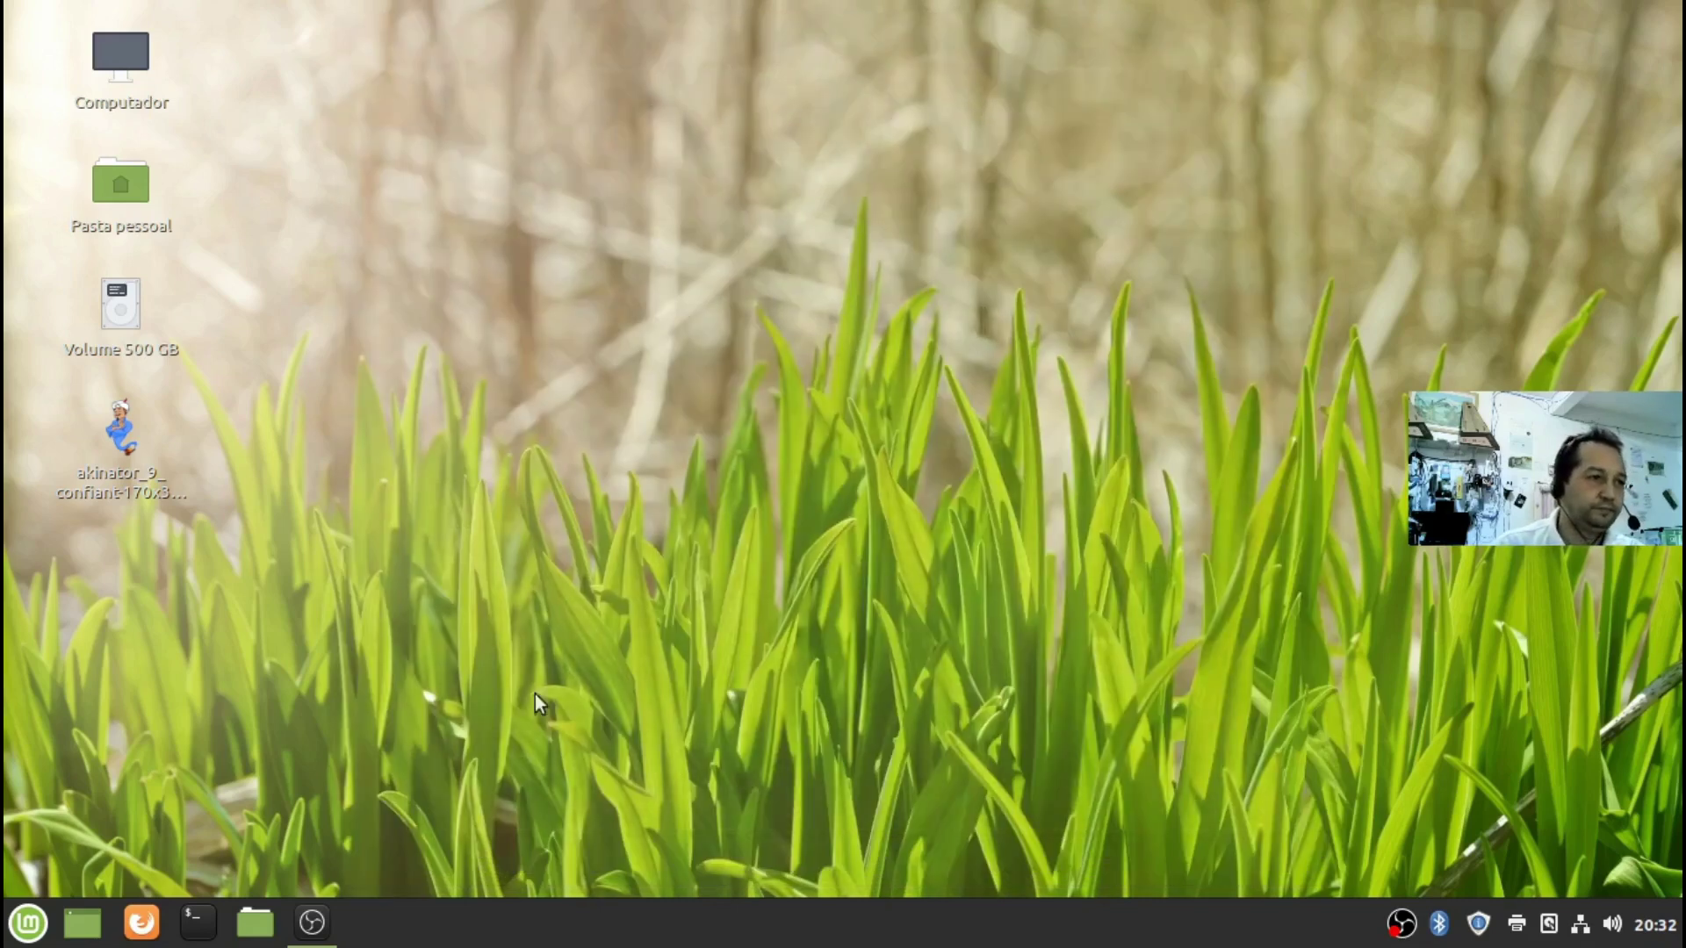
# Switch to the running OBS window, maximize it to examine its scenes, sources and audio mixer, then minimize it
pyautogui.moveTo(310, 936)
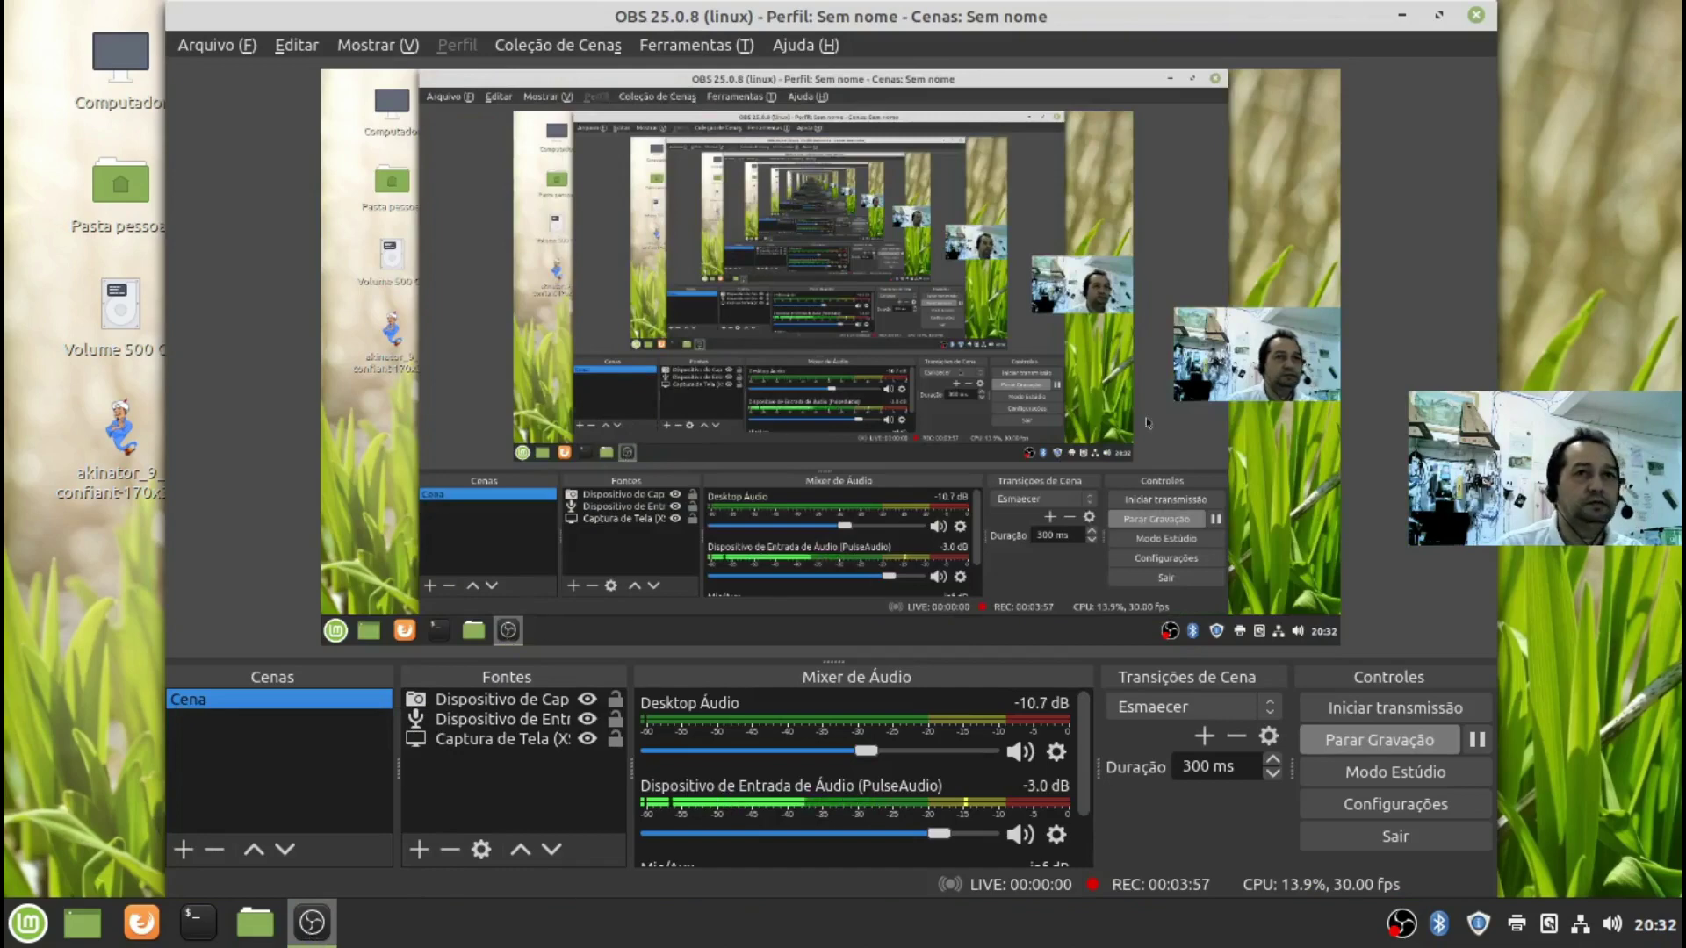
pyautogui.click(1441, 16)
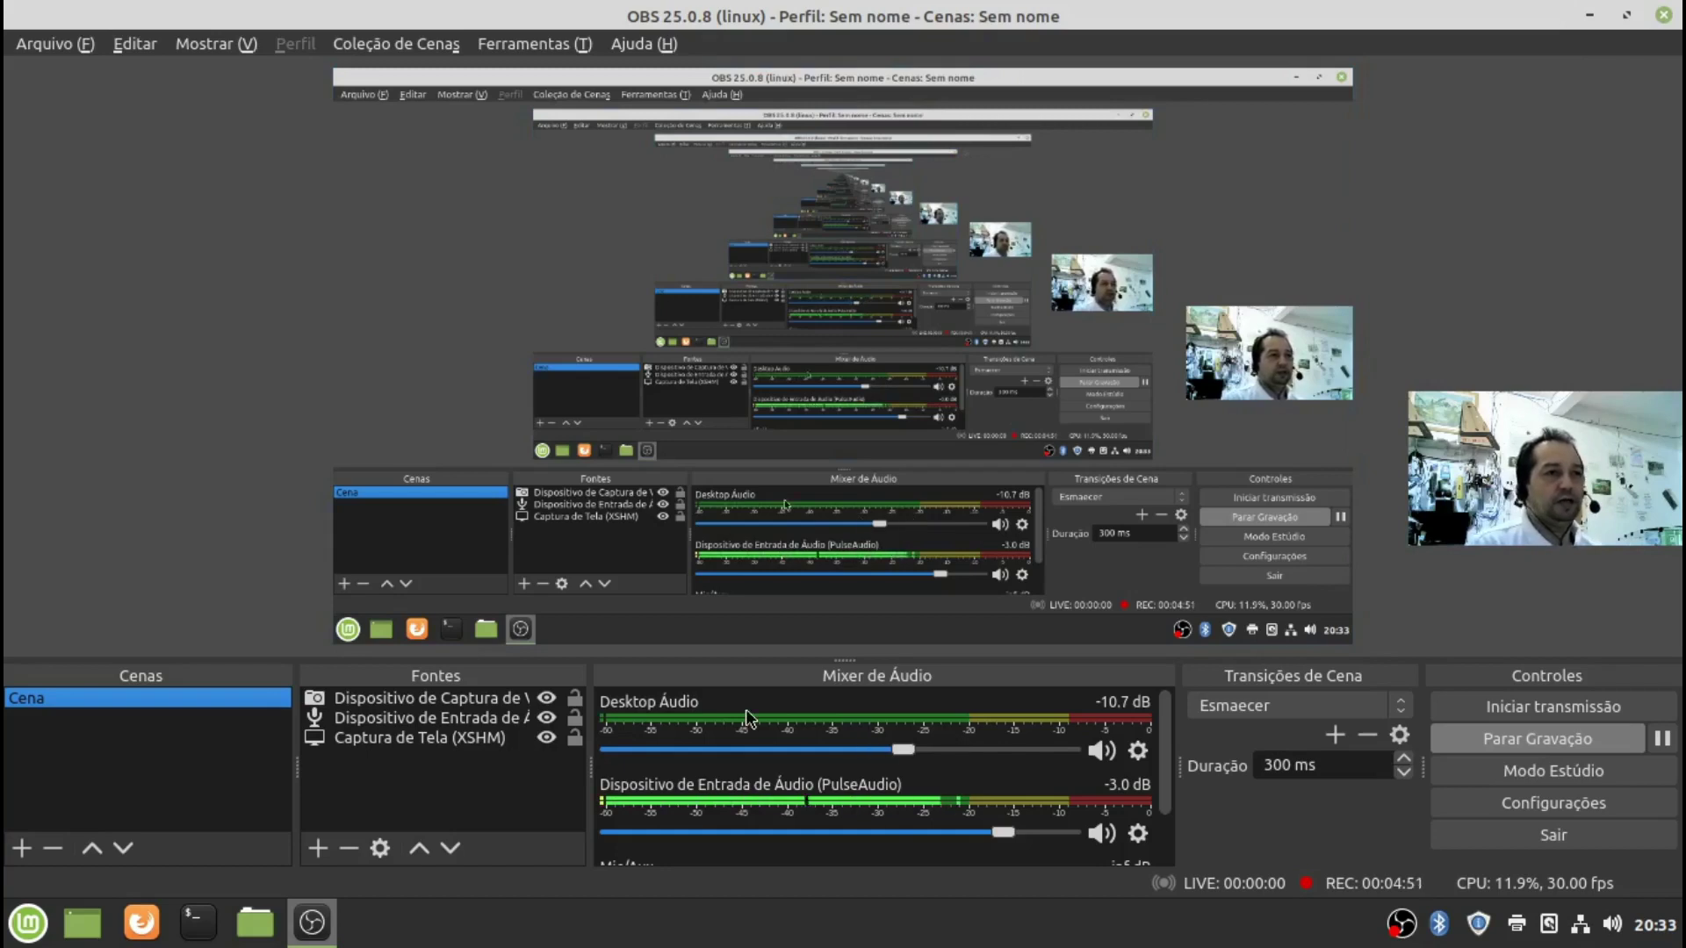
pyautogui.click(1109, 648)
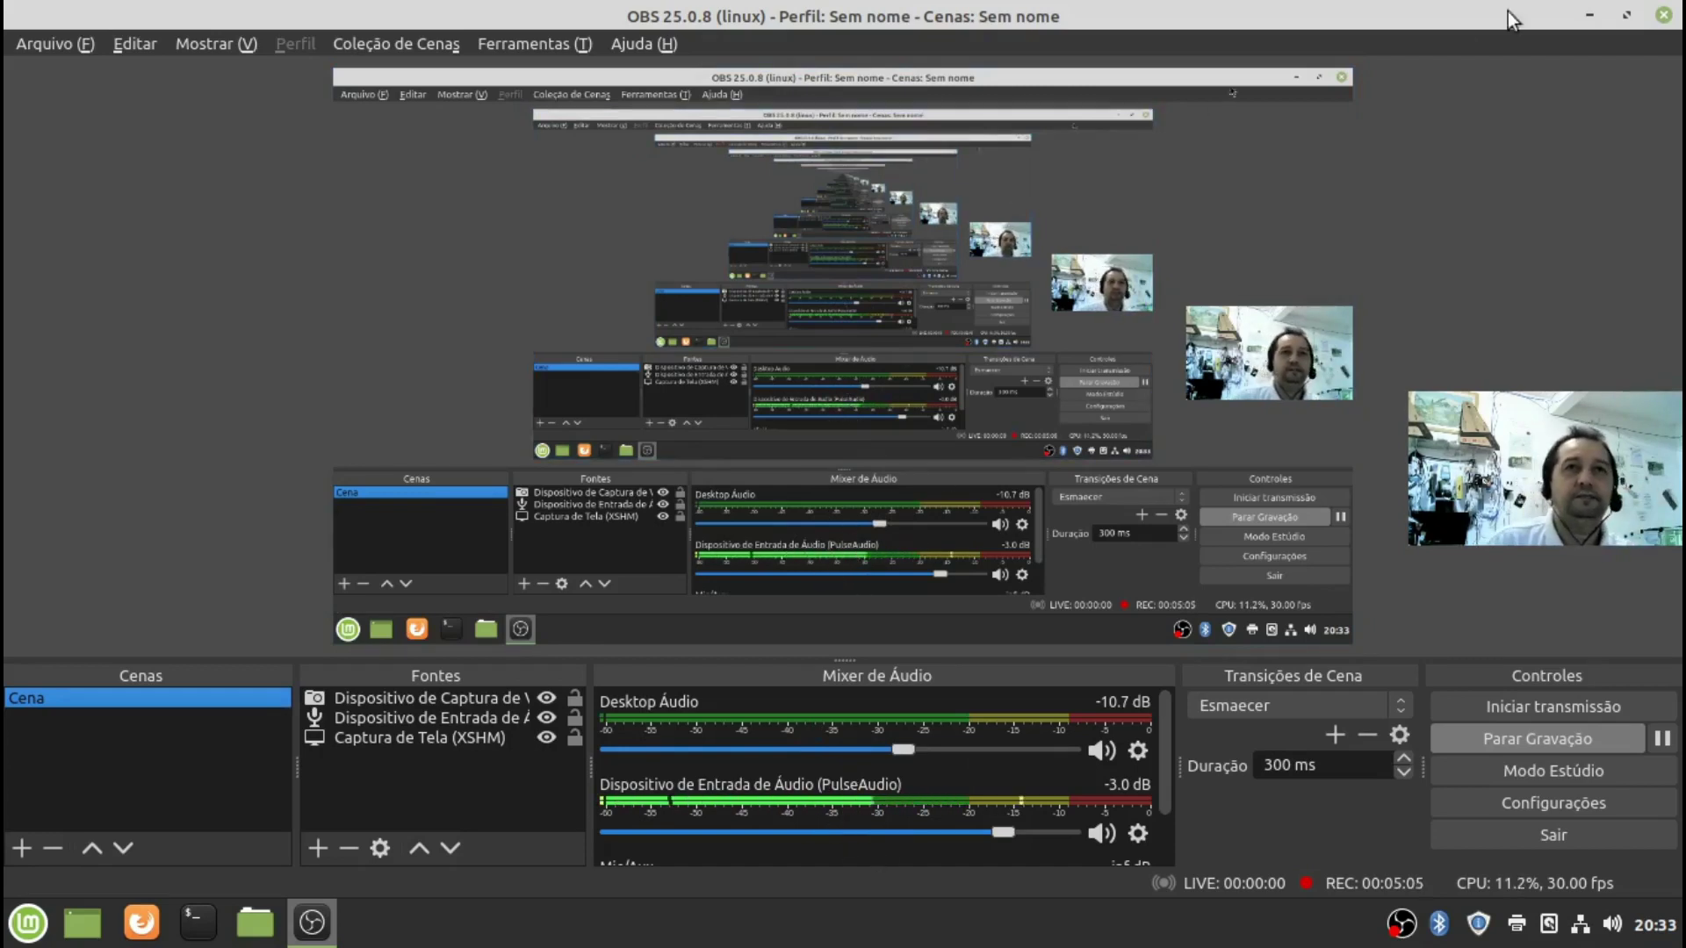
pyautogui.click(1595, 19)
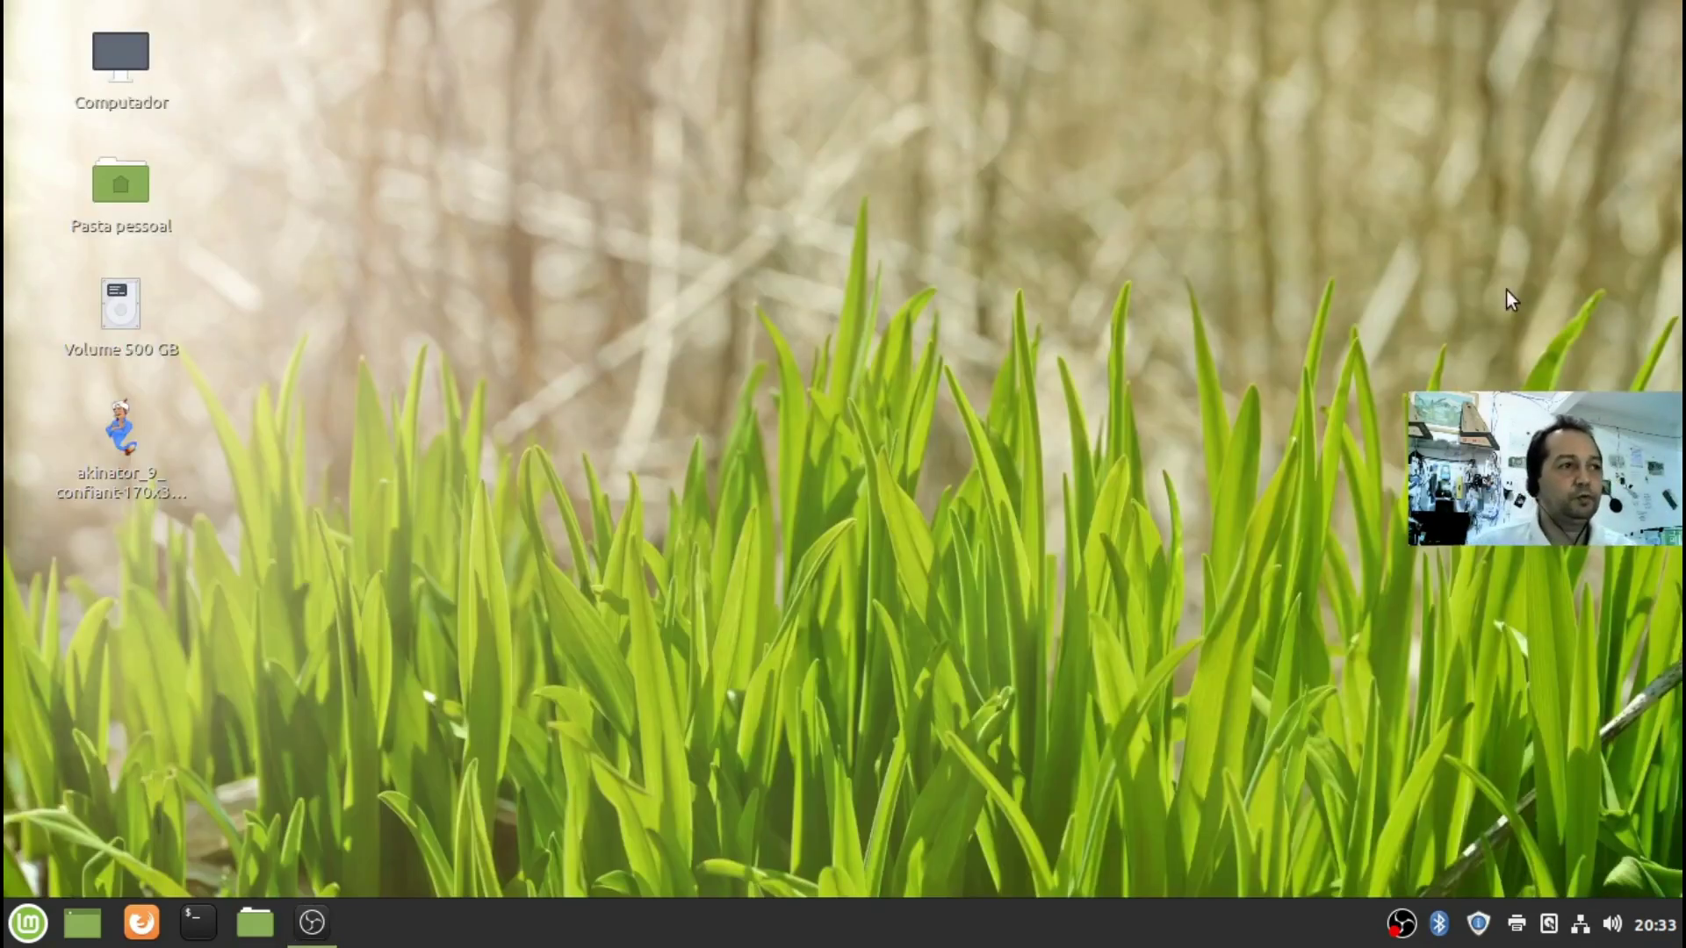
# Reopen Gerenciador de Aplicativos and search it for "chromium"
pyautogui.click(11, 929)
pyautogui.moveTo(194, 574)
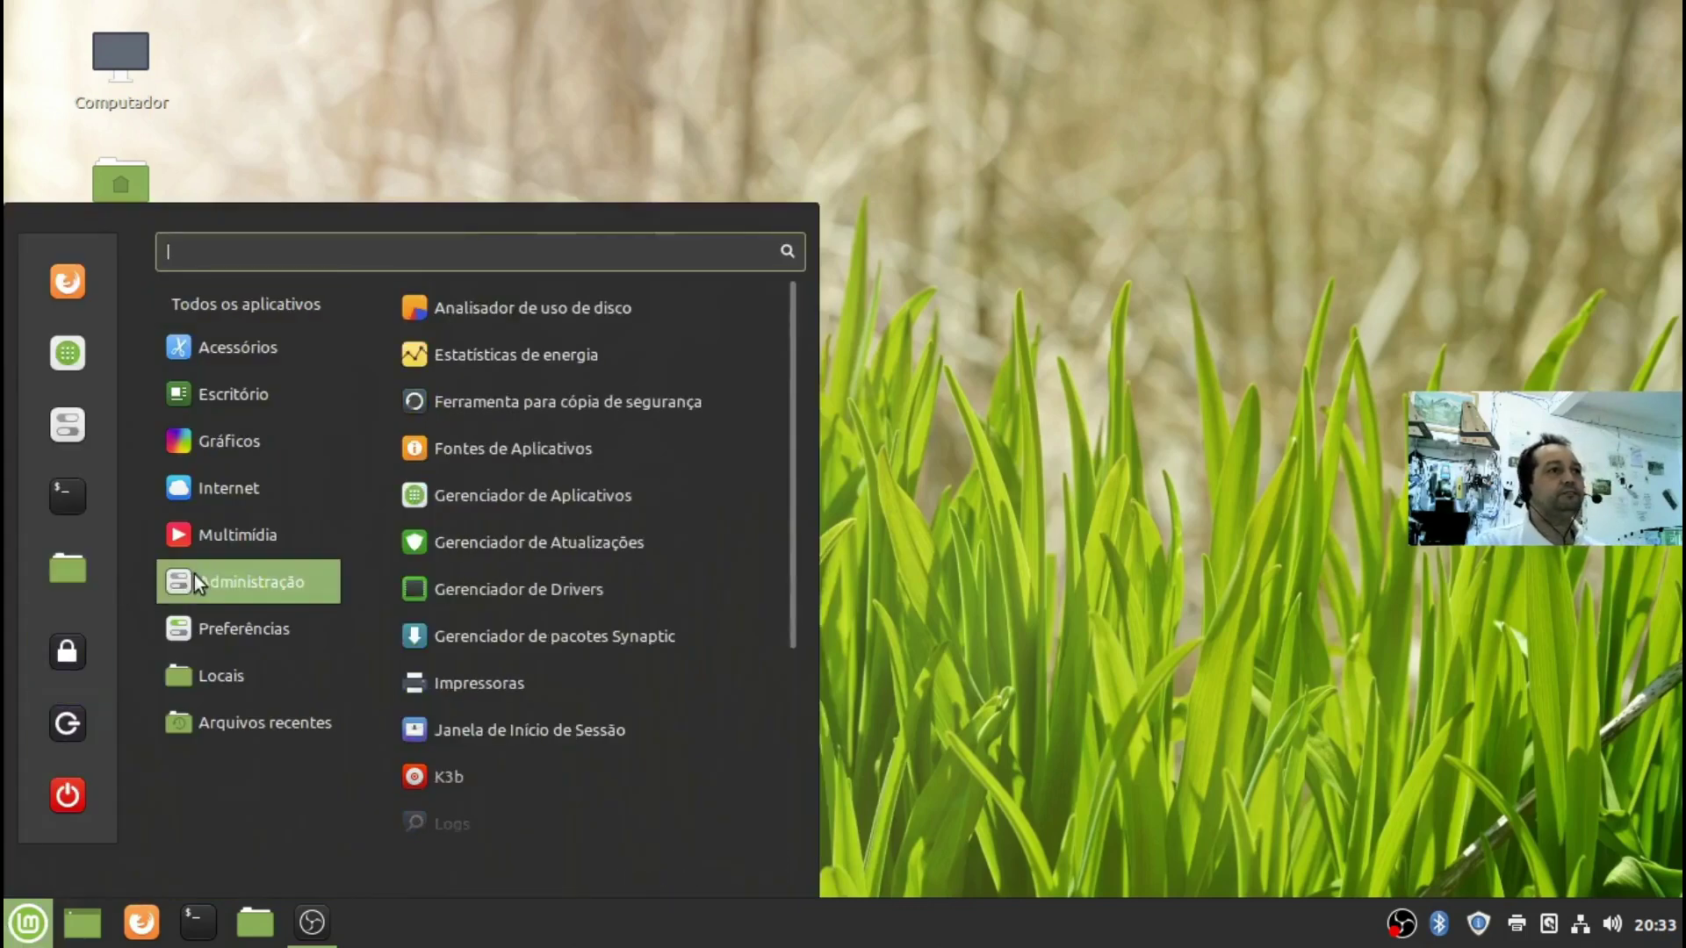
pyautogui.click(618, 492)
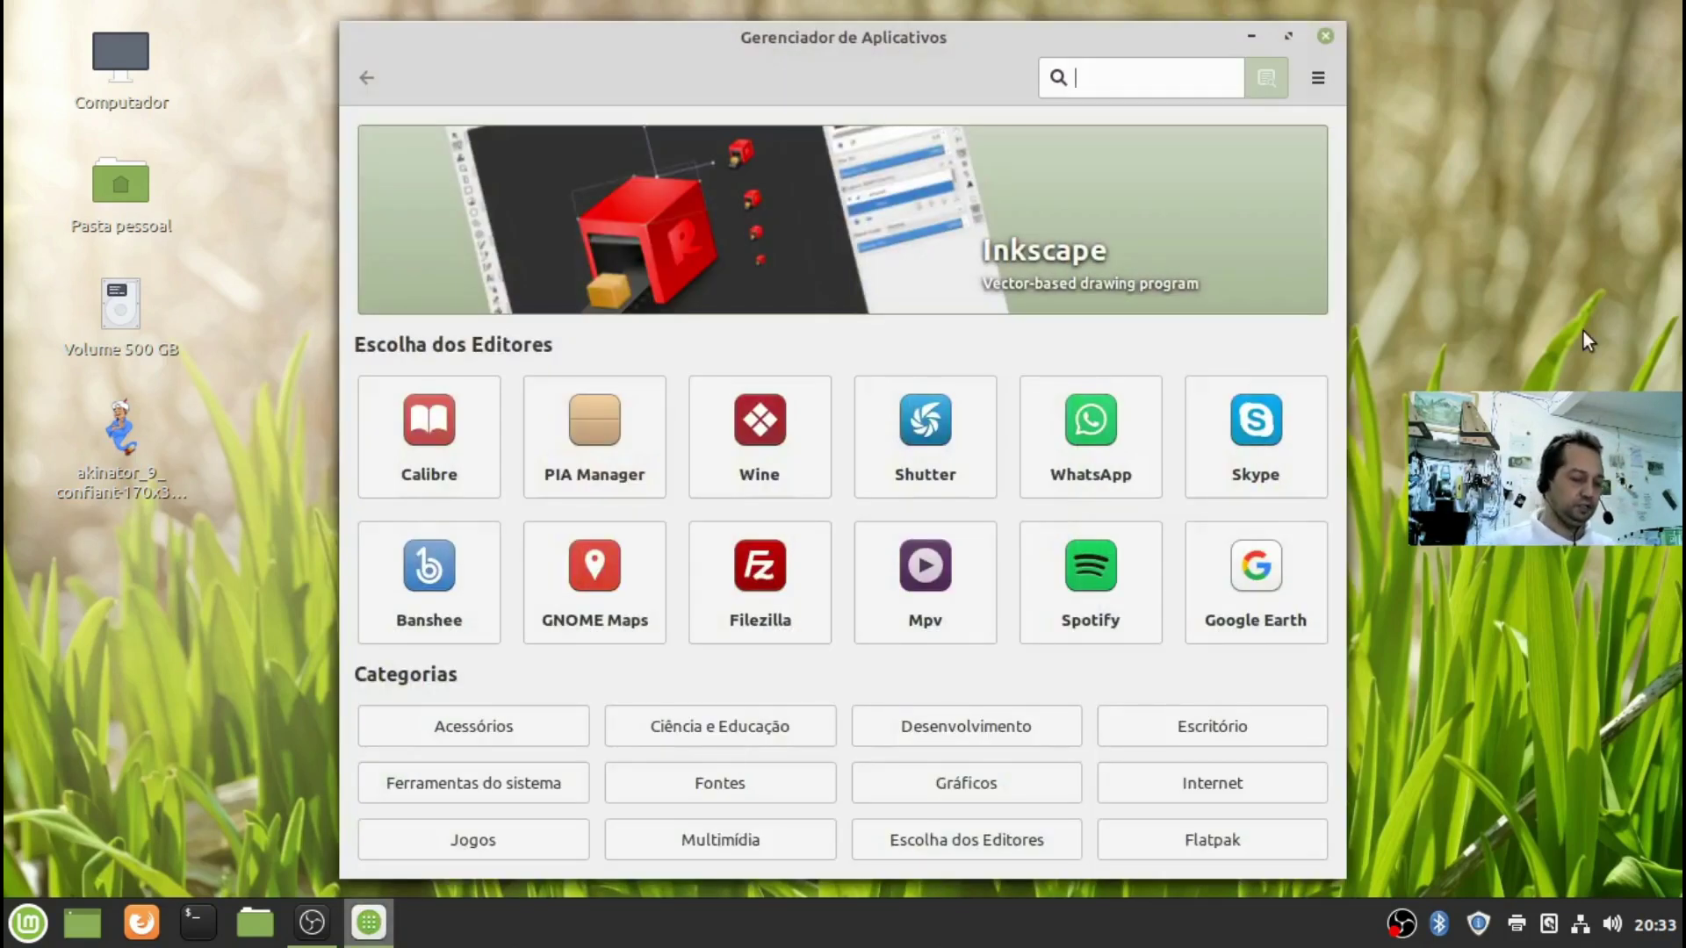
pyautogui.write('c')
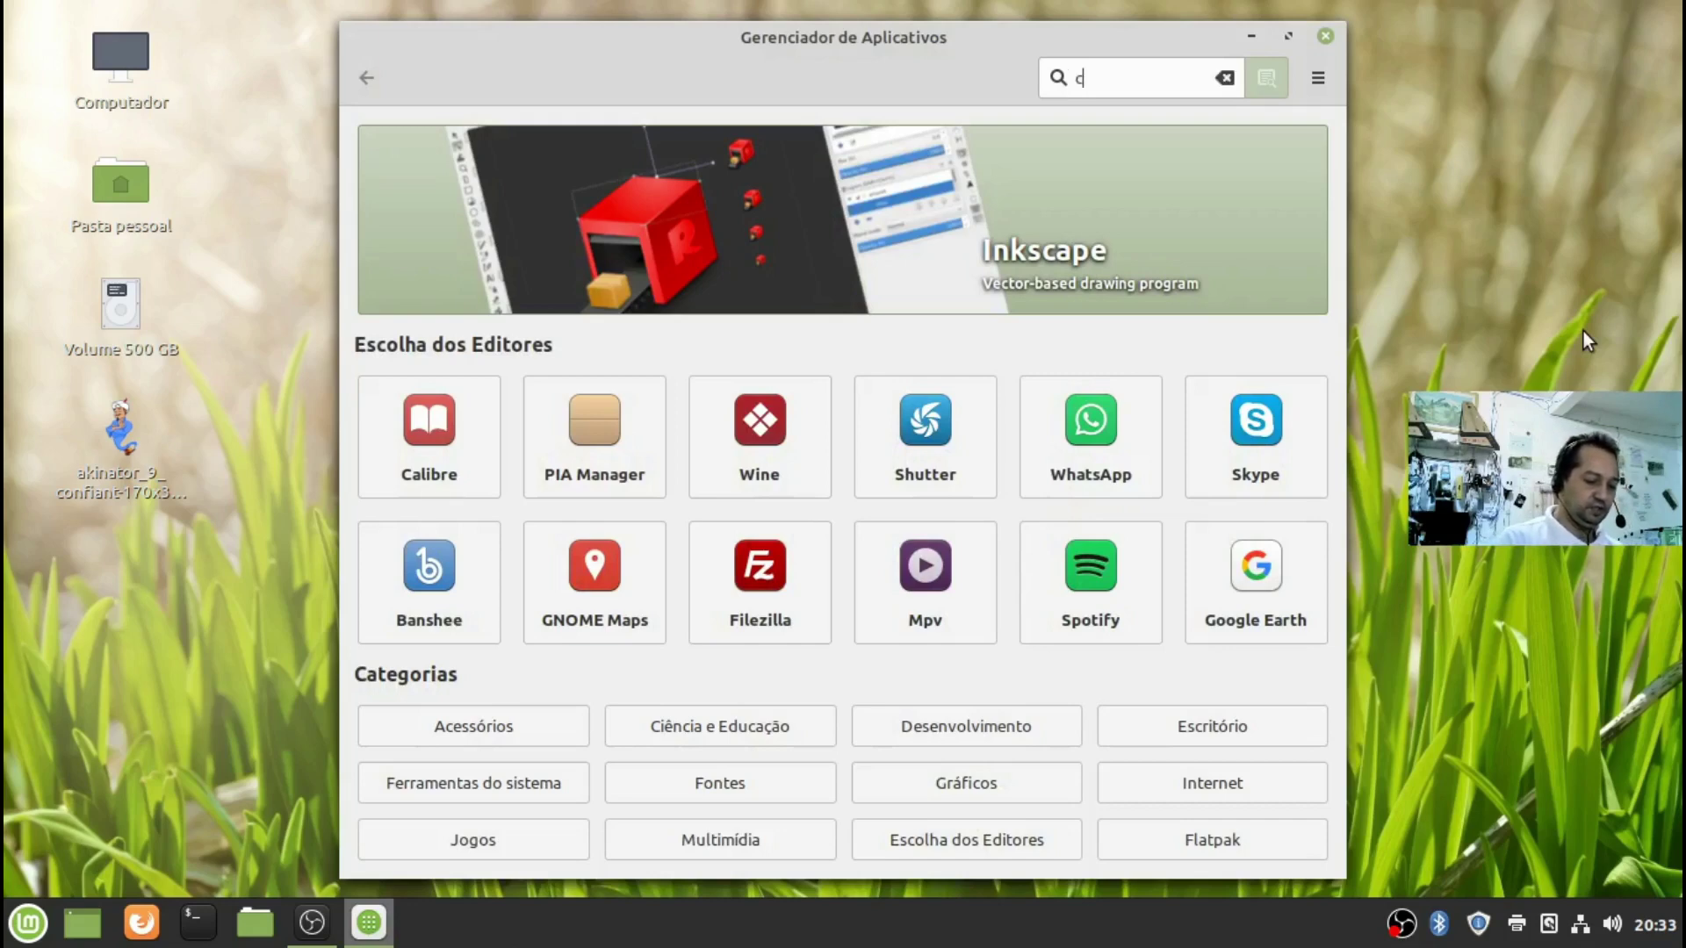
pyautogui.write('hromin')
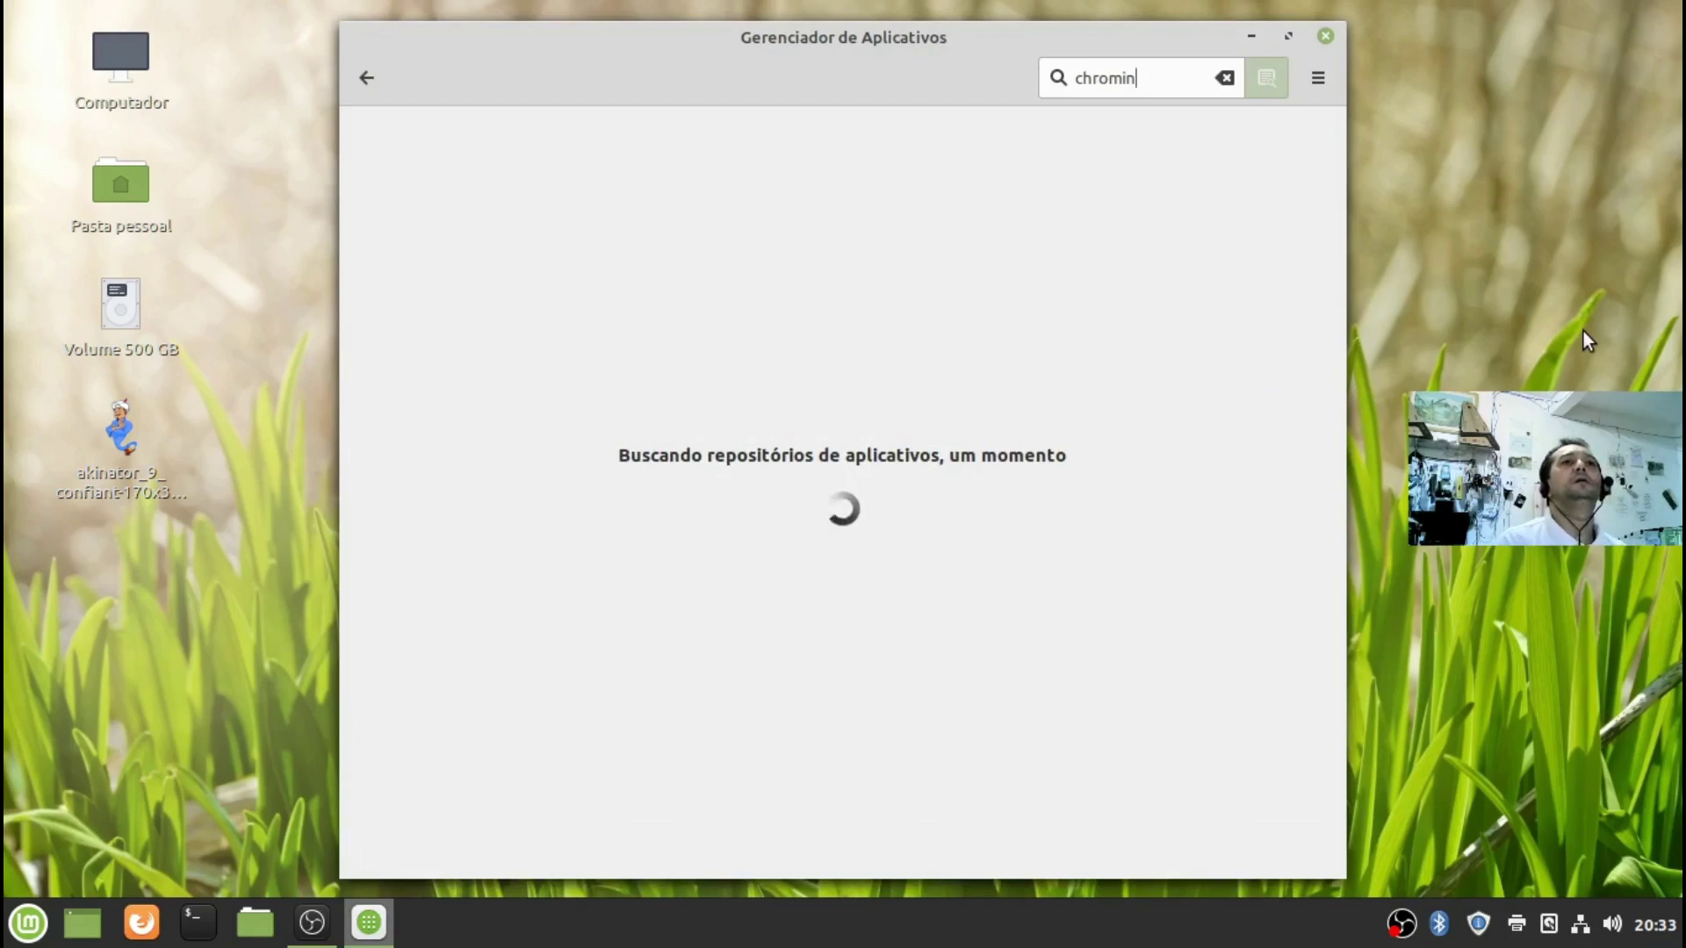
pyautogui.press('BackSpace')
pyautogui.write('um')
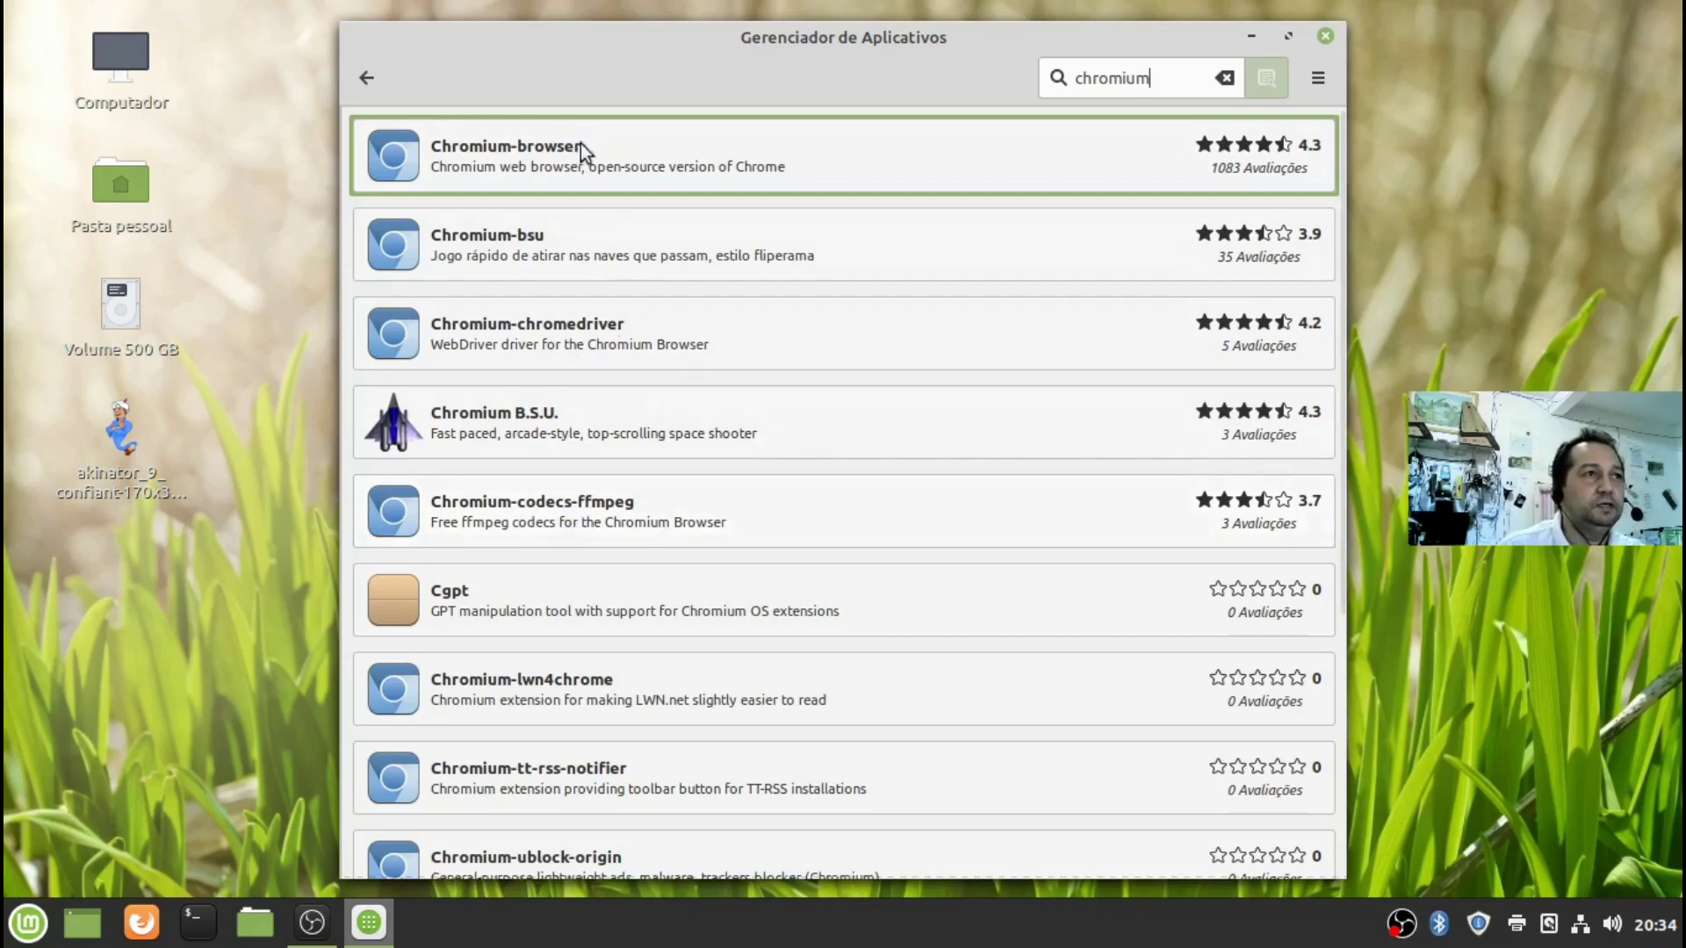
# Install Chromium-browser from the search results, authenticating the installation with the account password
pyautogui.click(682, 165)
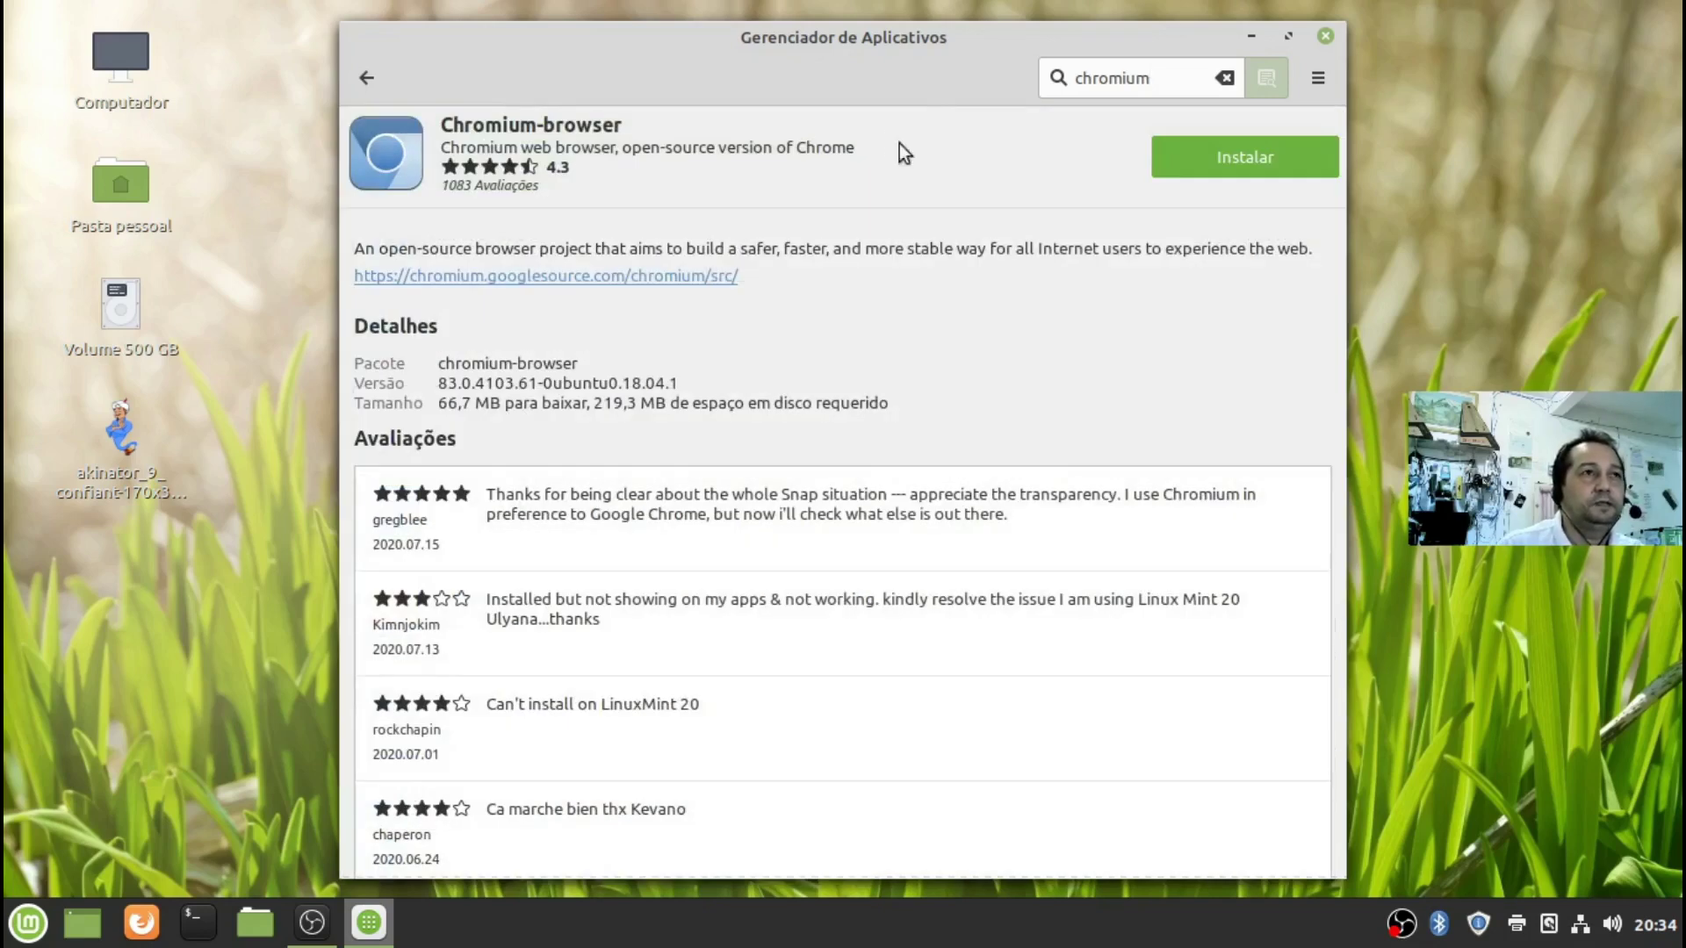
pyautogui.click(1231, 158)
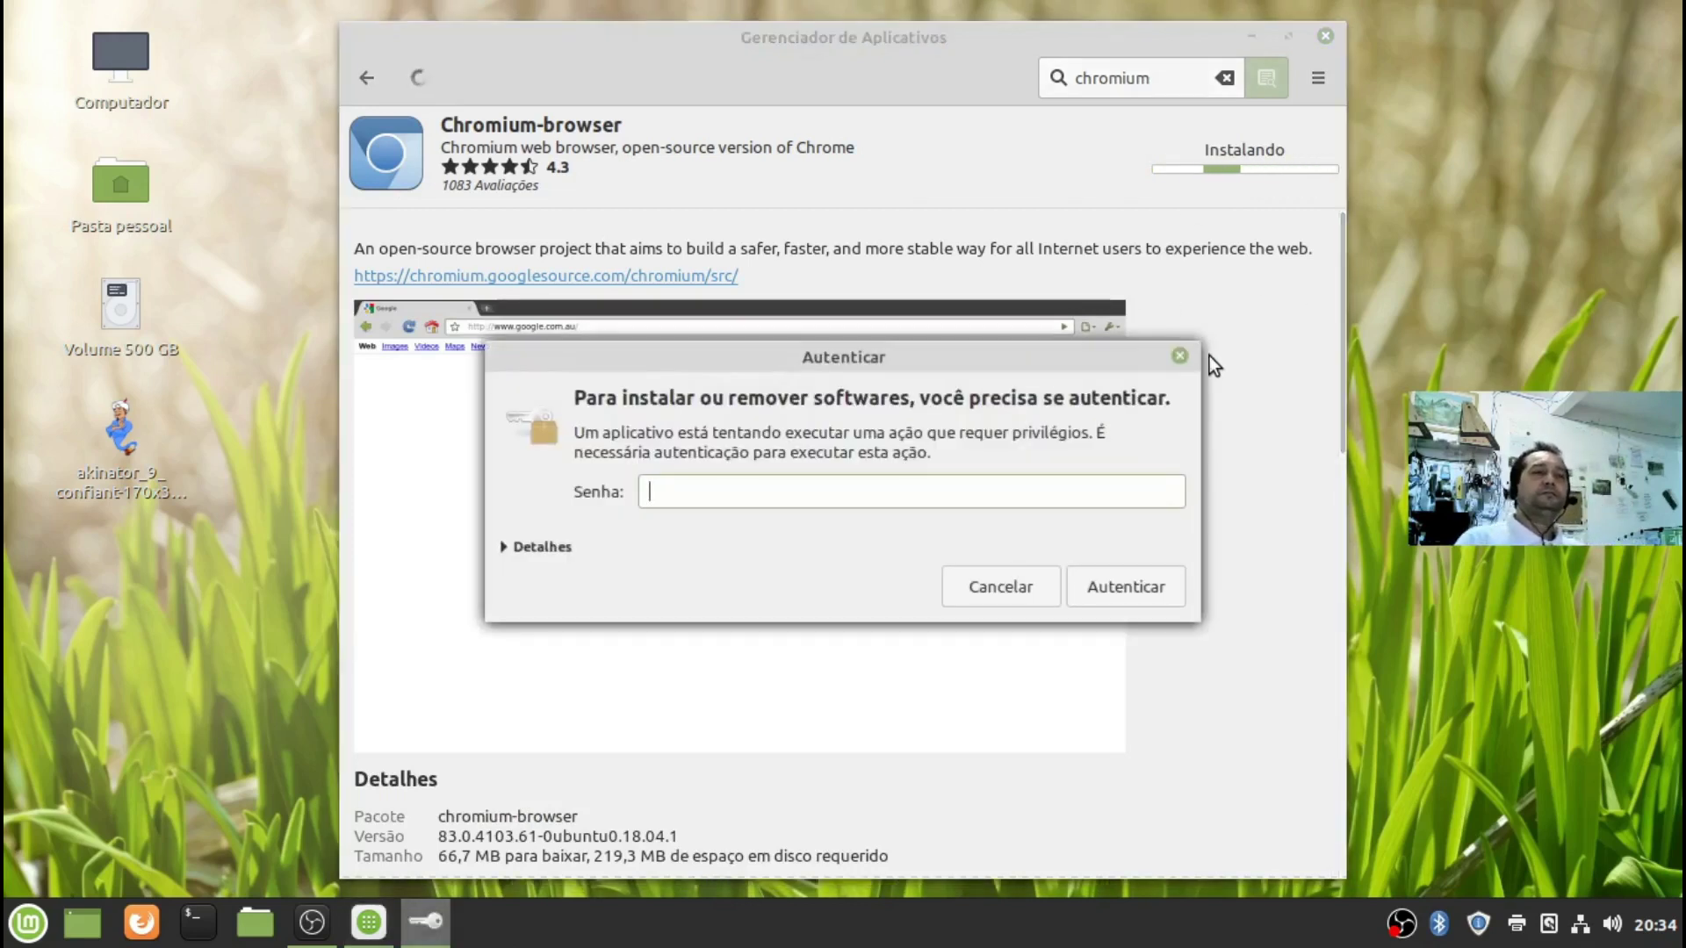
pyautogui.write('•••••••')
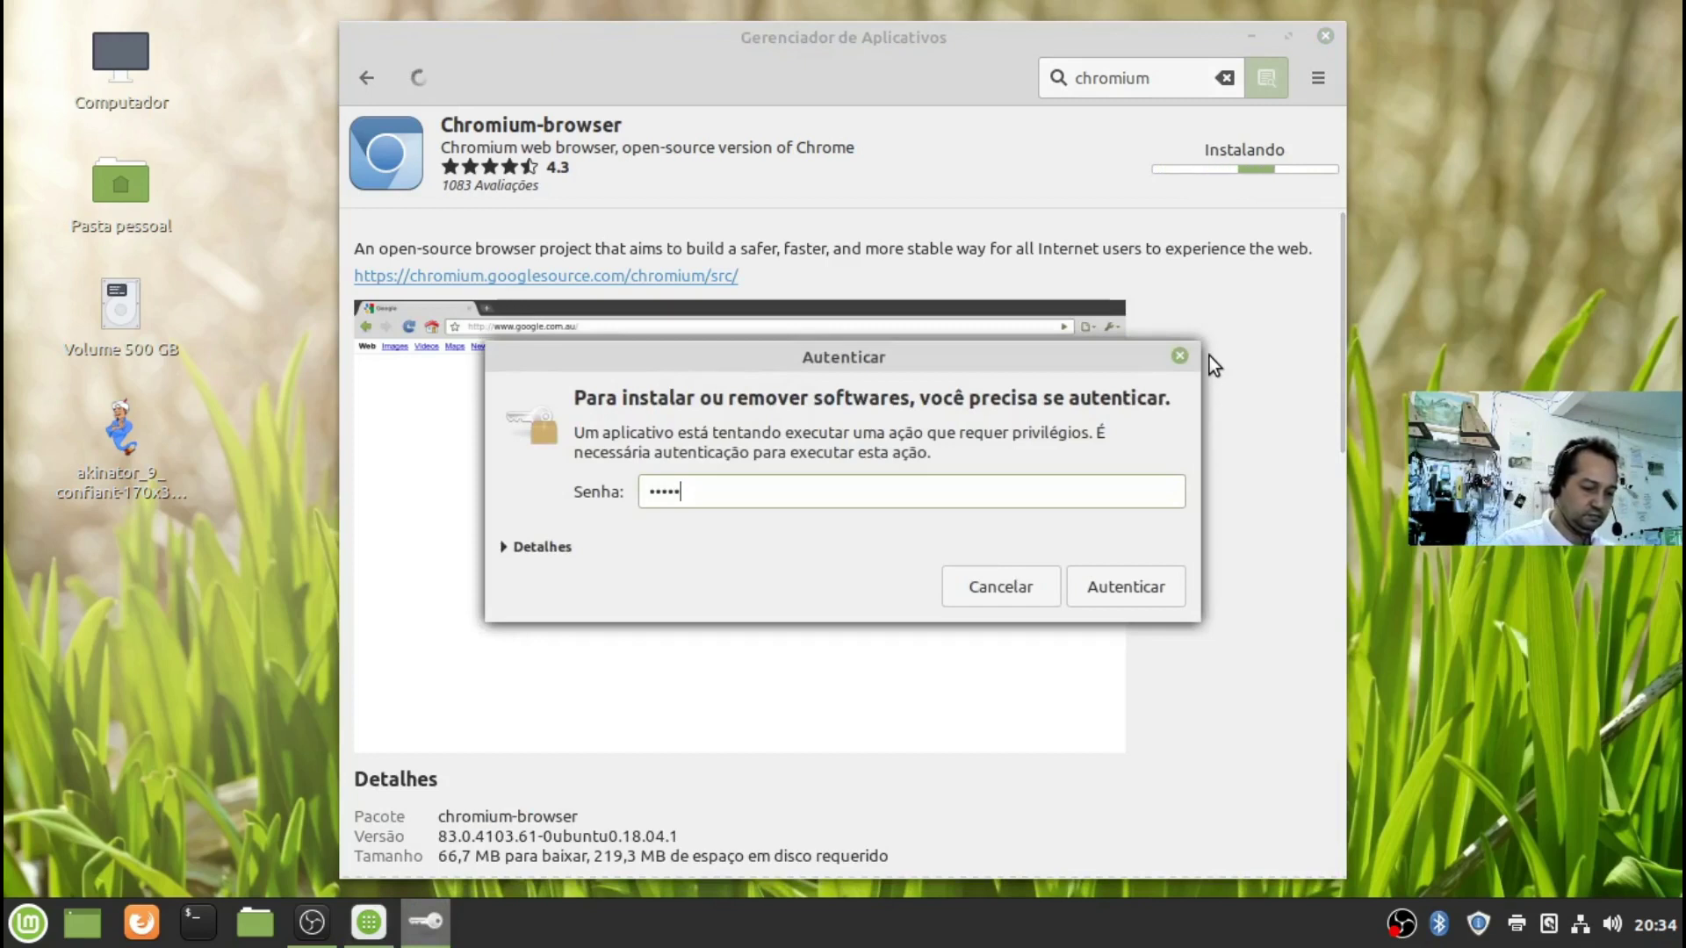
pyautogui.press('Return')
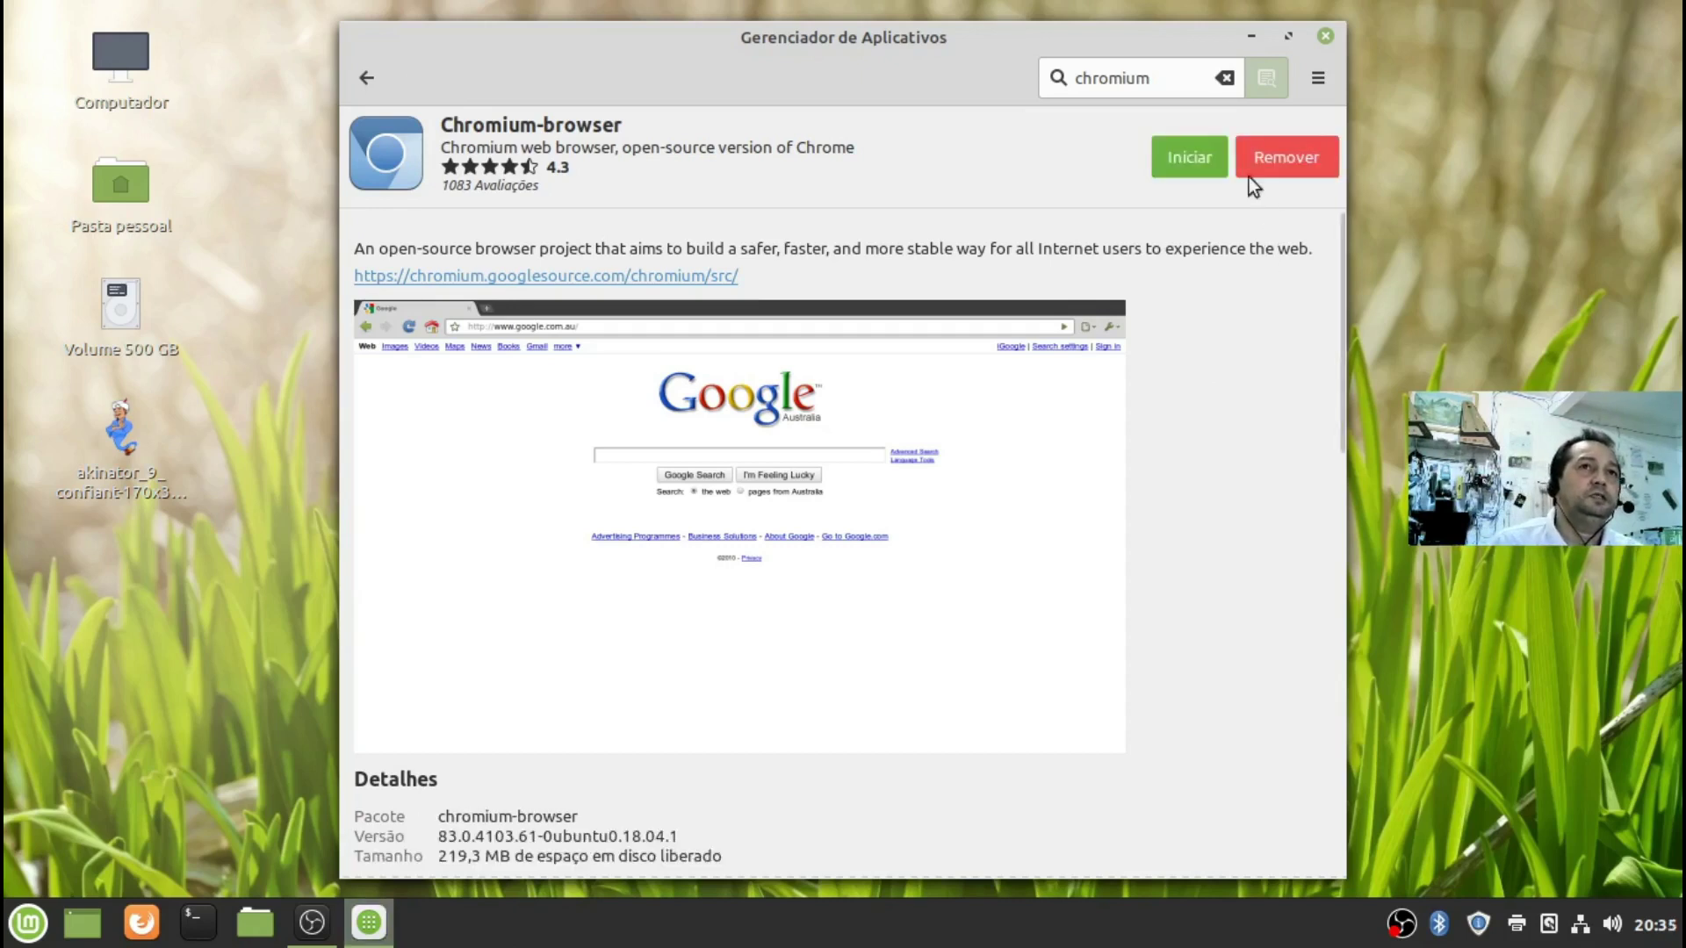
# Install Chromium-codecs-ffmpeg from the same search results, accepting the removal of the conflicting packages, and close Gerenciador de Aplicativos
pyautogui.click(369, 84)
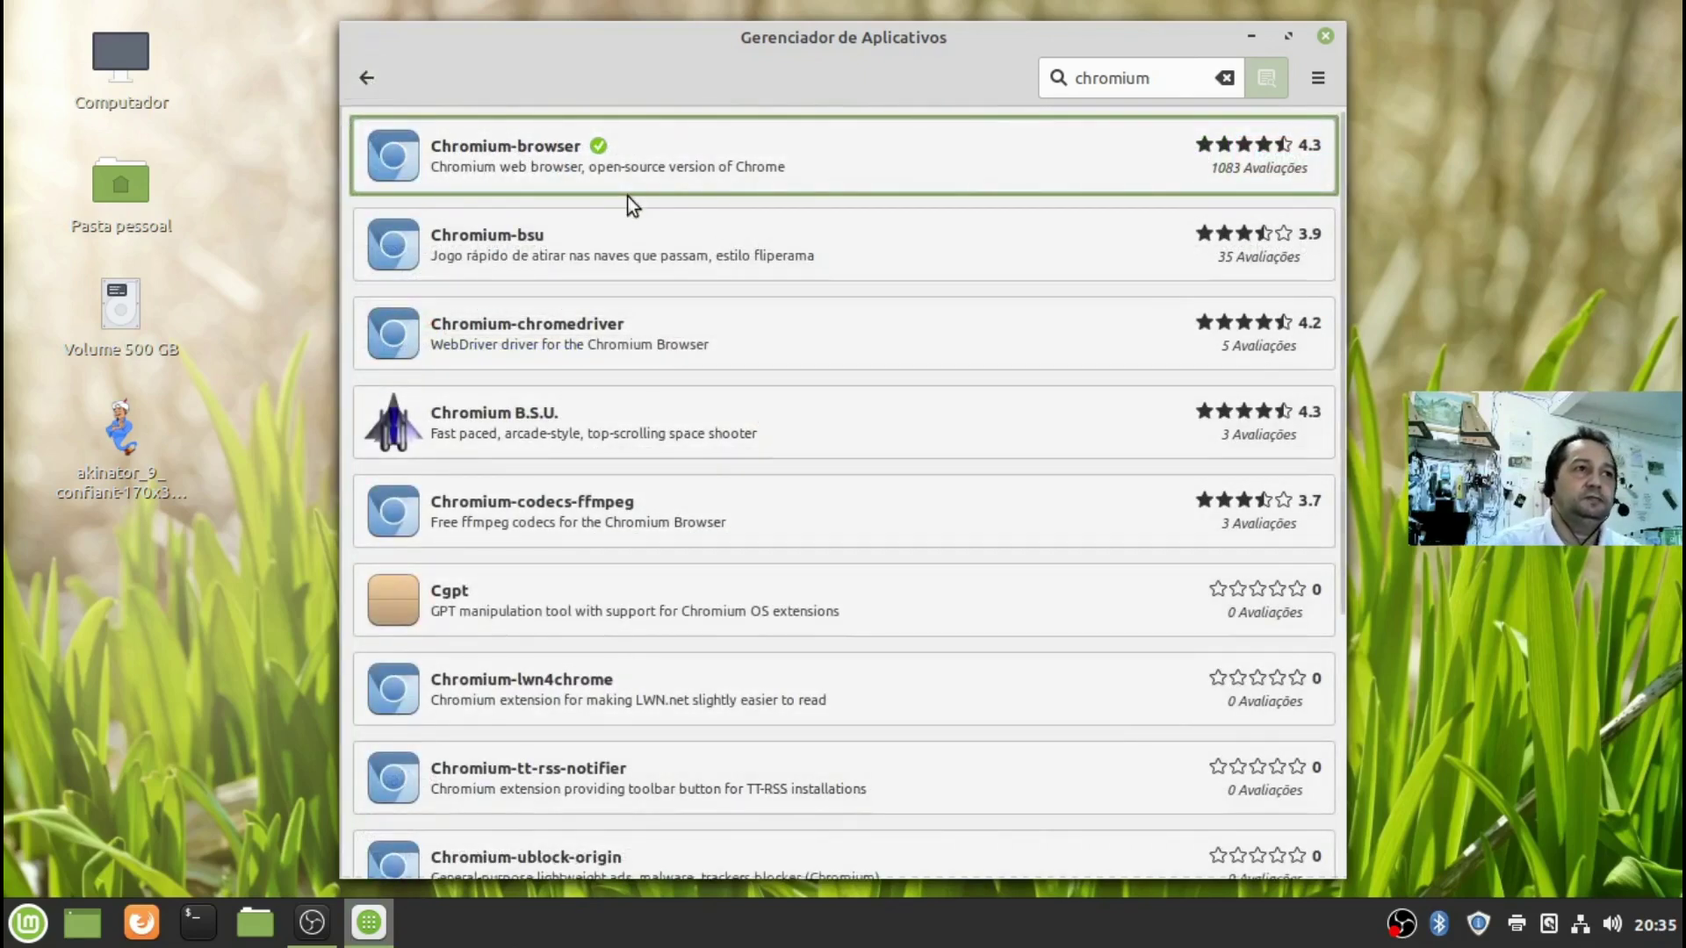
pyautogui.click(661, 503)
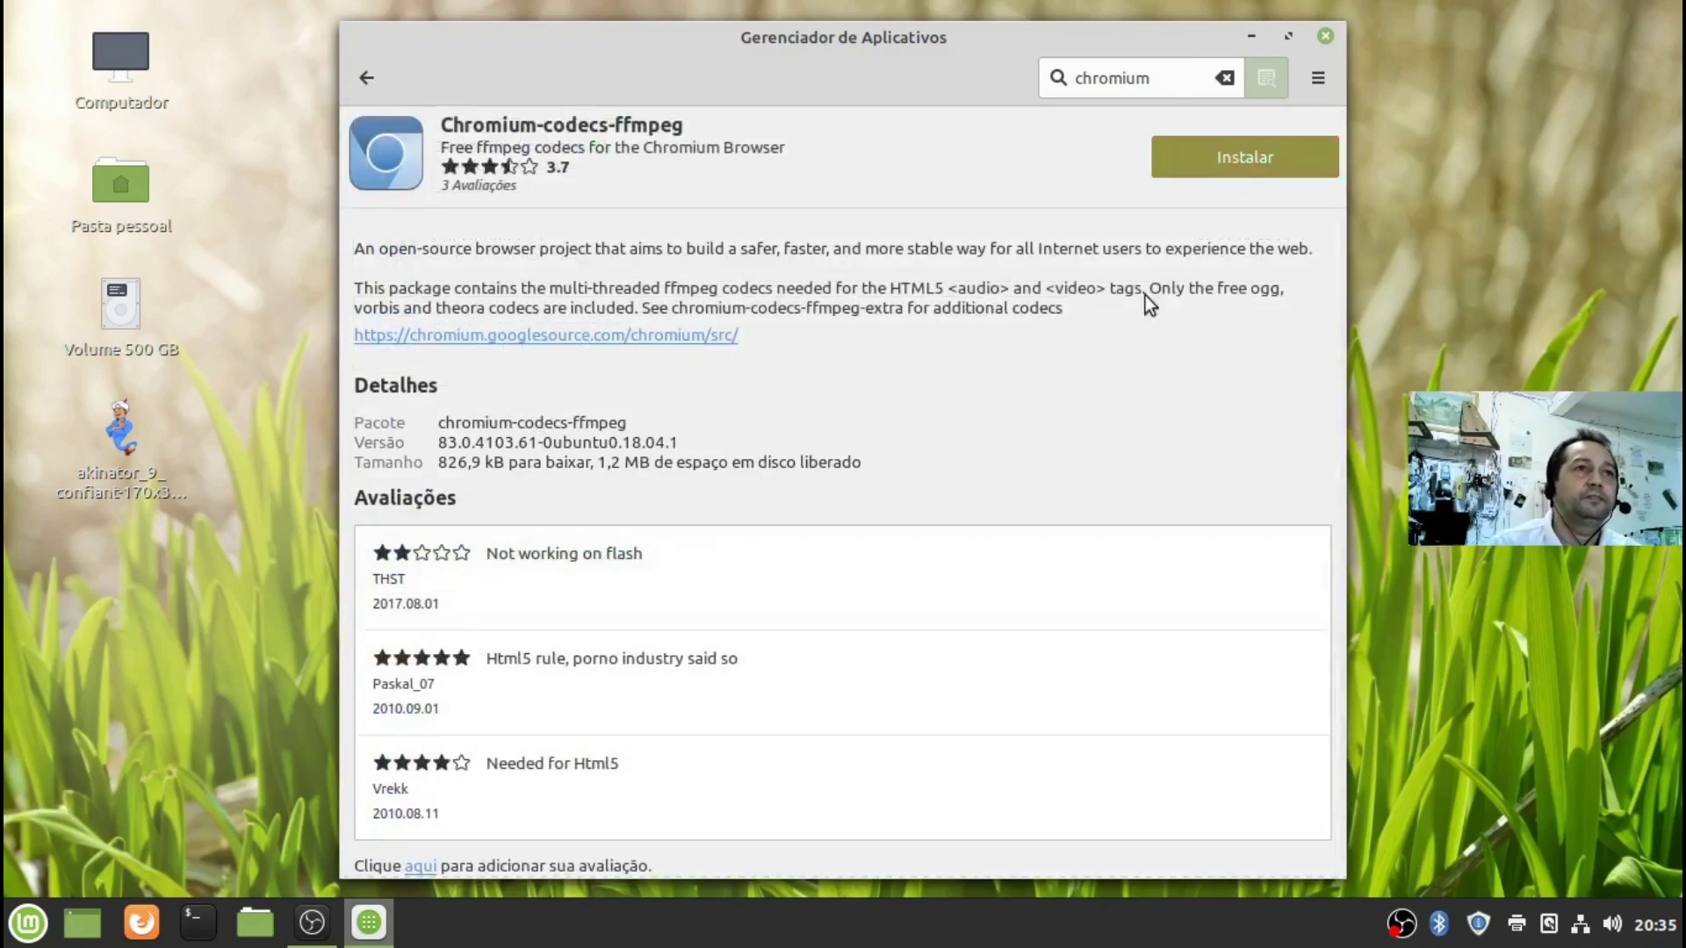
pyautogui.click(1258, 155)
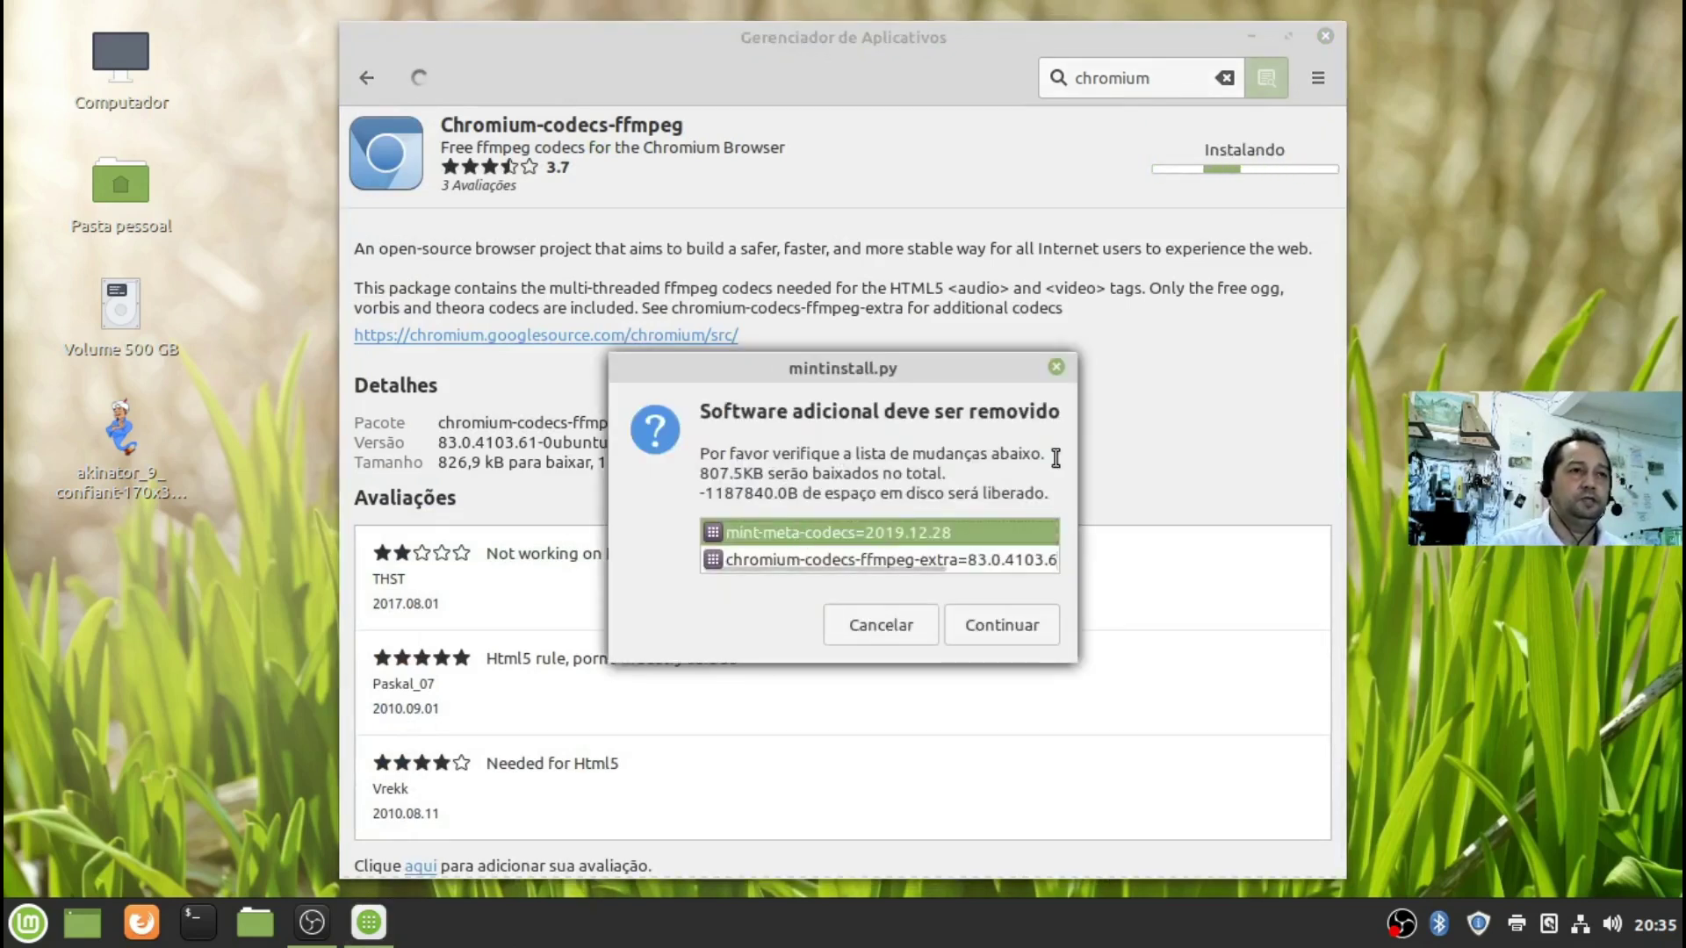
pyautogui.click(1004, 622)
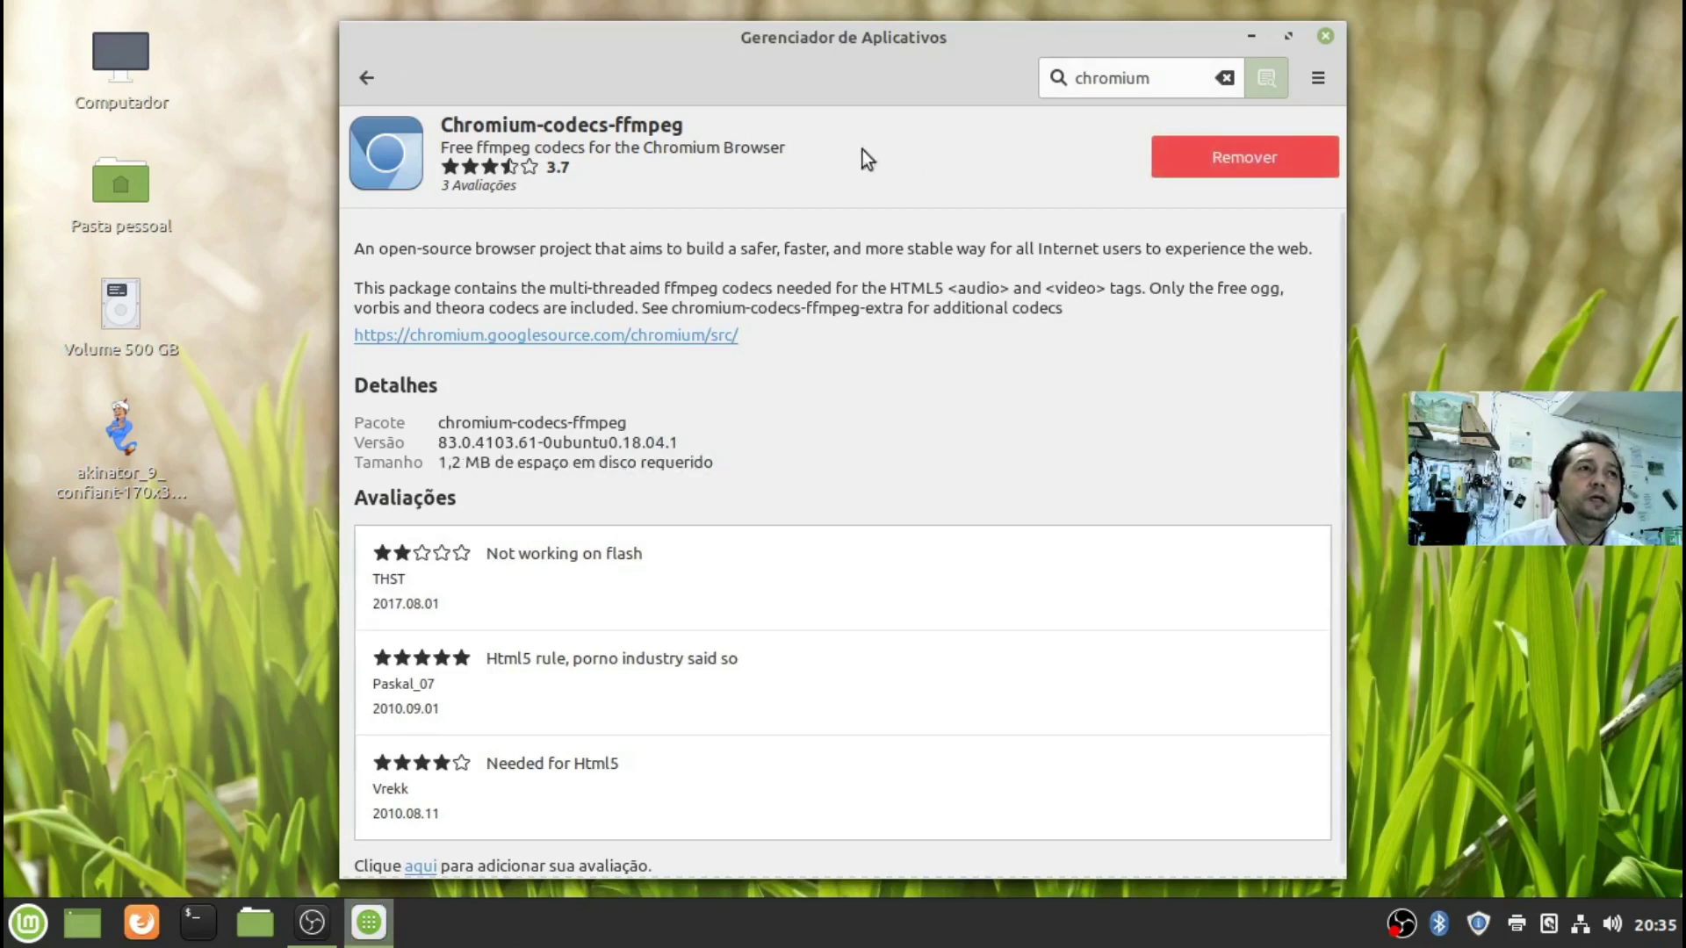
pyautogui.click(1323, 37)
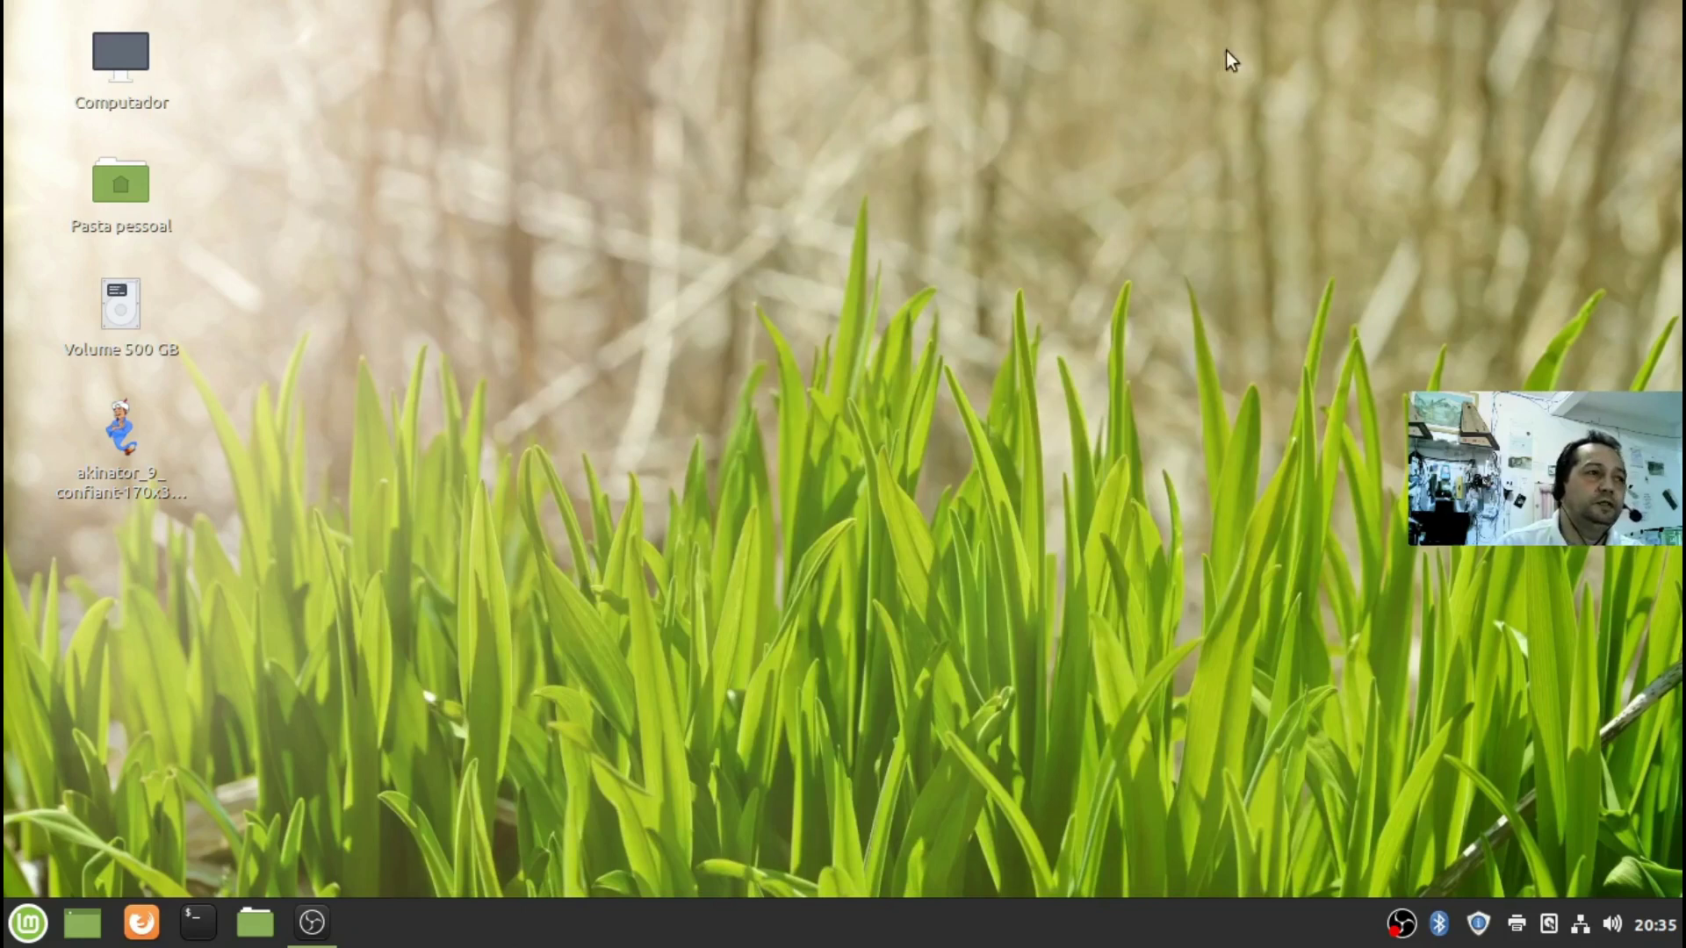
# Launch Navegador de Internet Chromium from the Internet applications
pyautogui.click(27, 922)
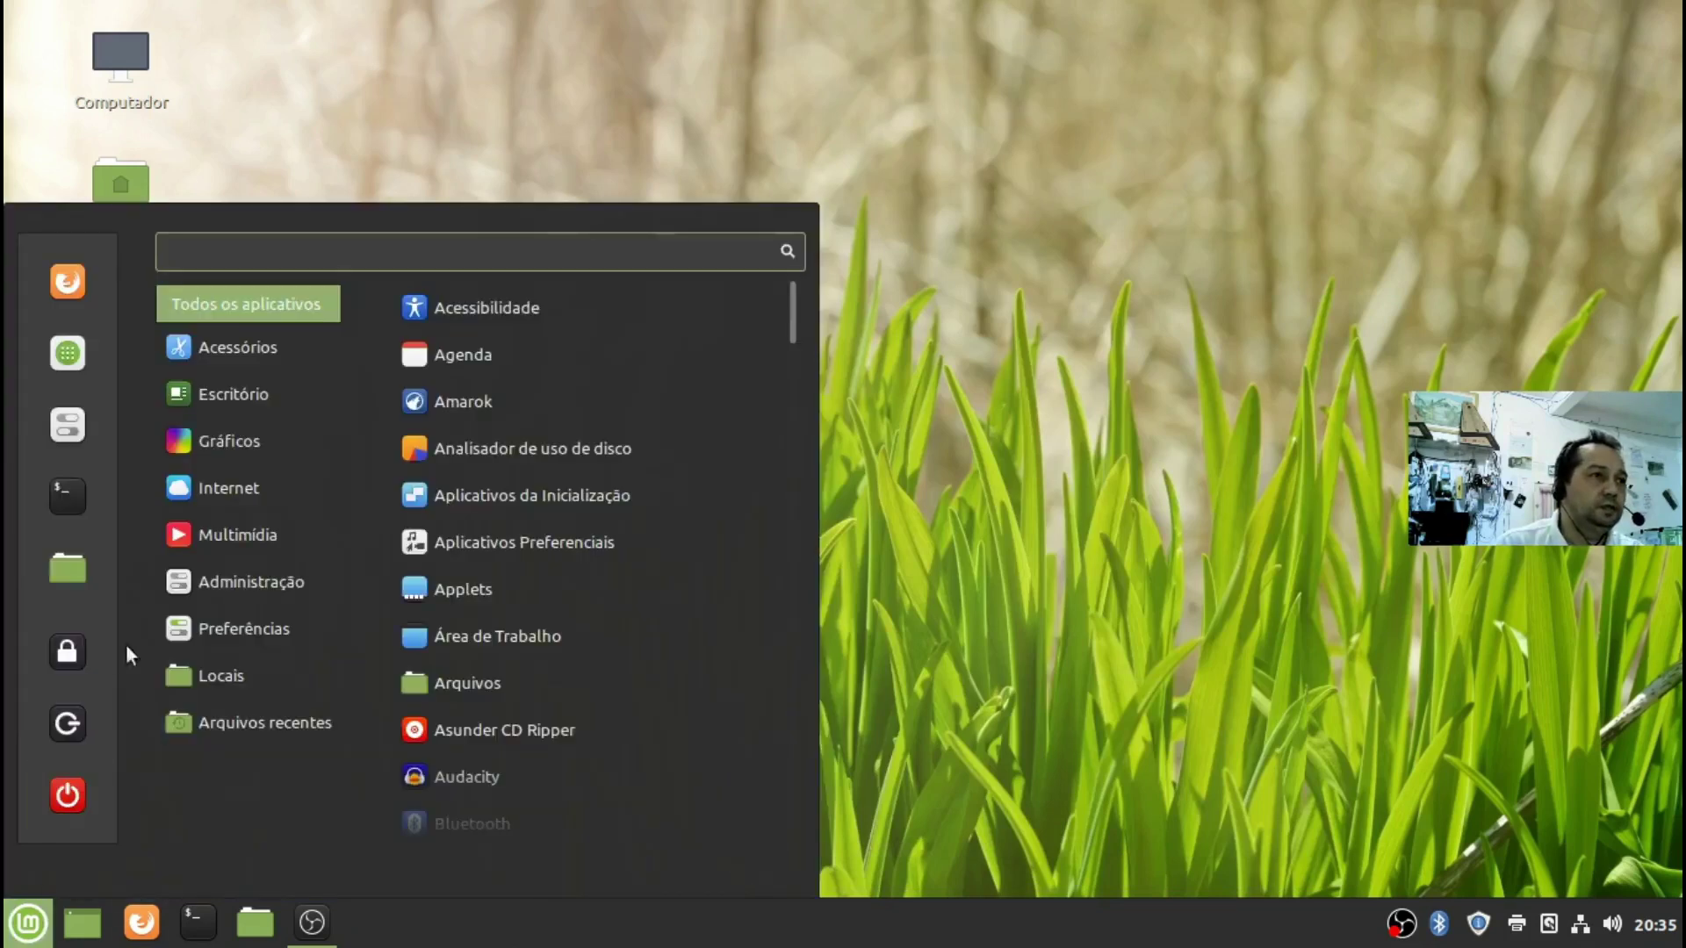
pyautogui.moveTo(230, 483)
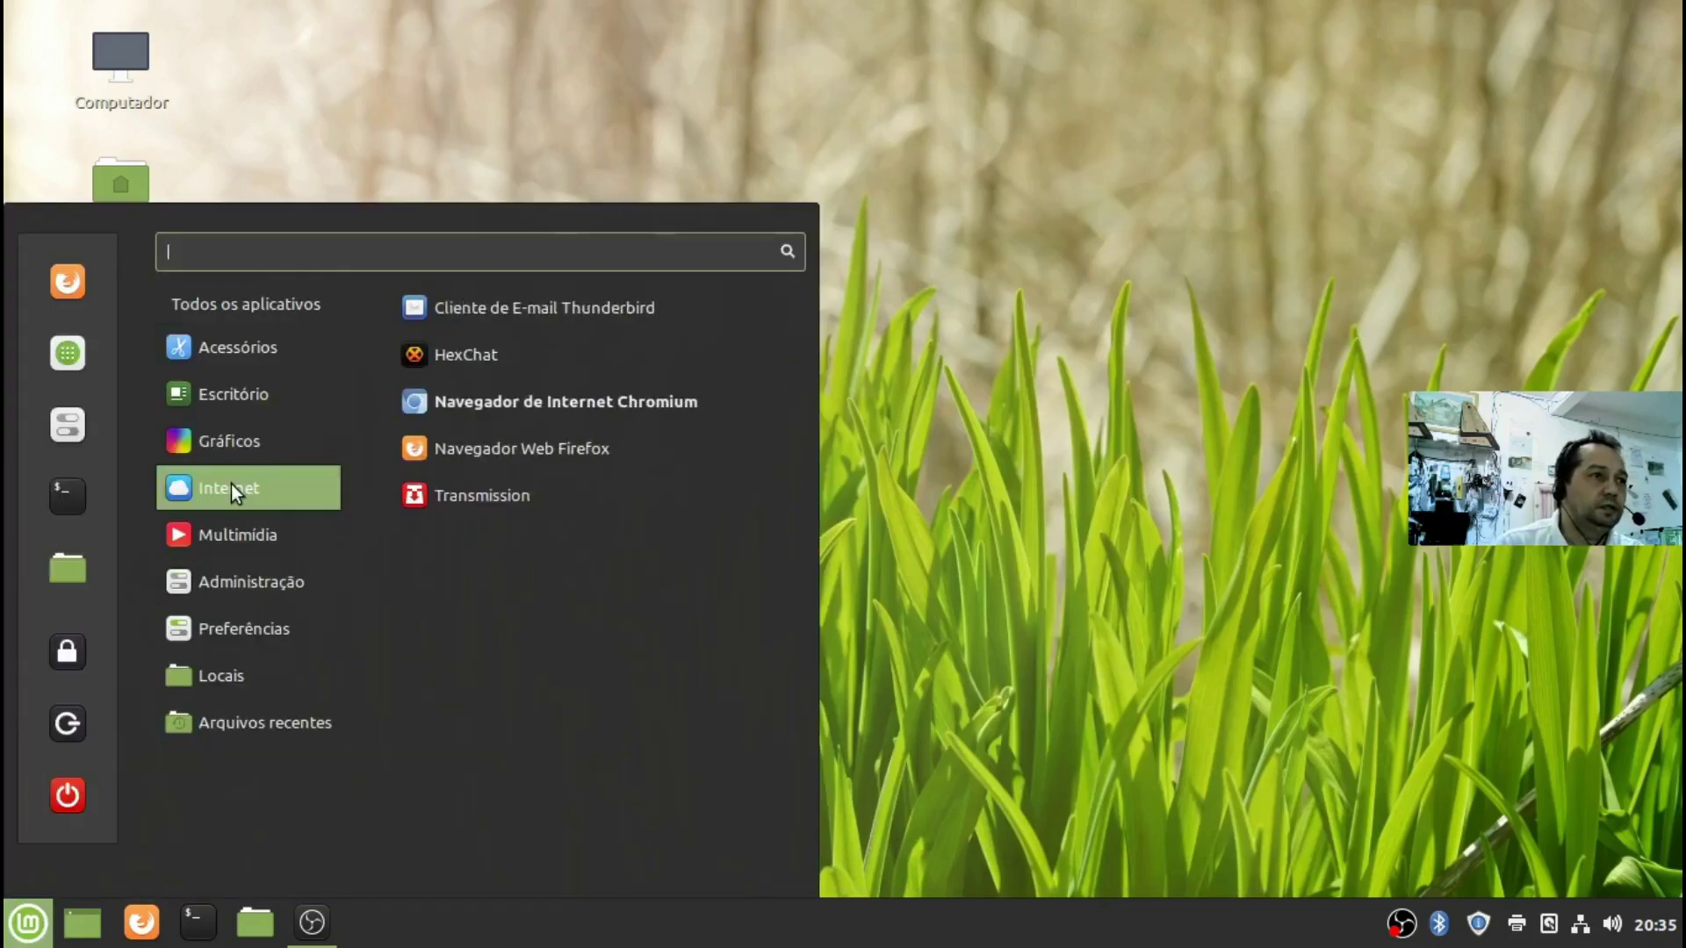
pyautogui.click(549, 401)
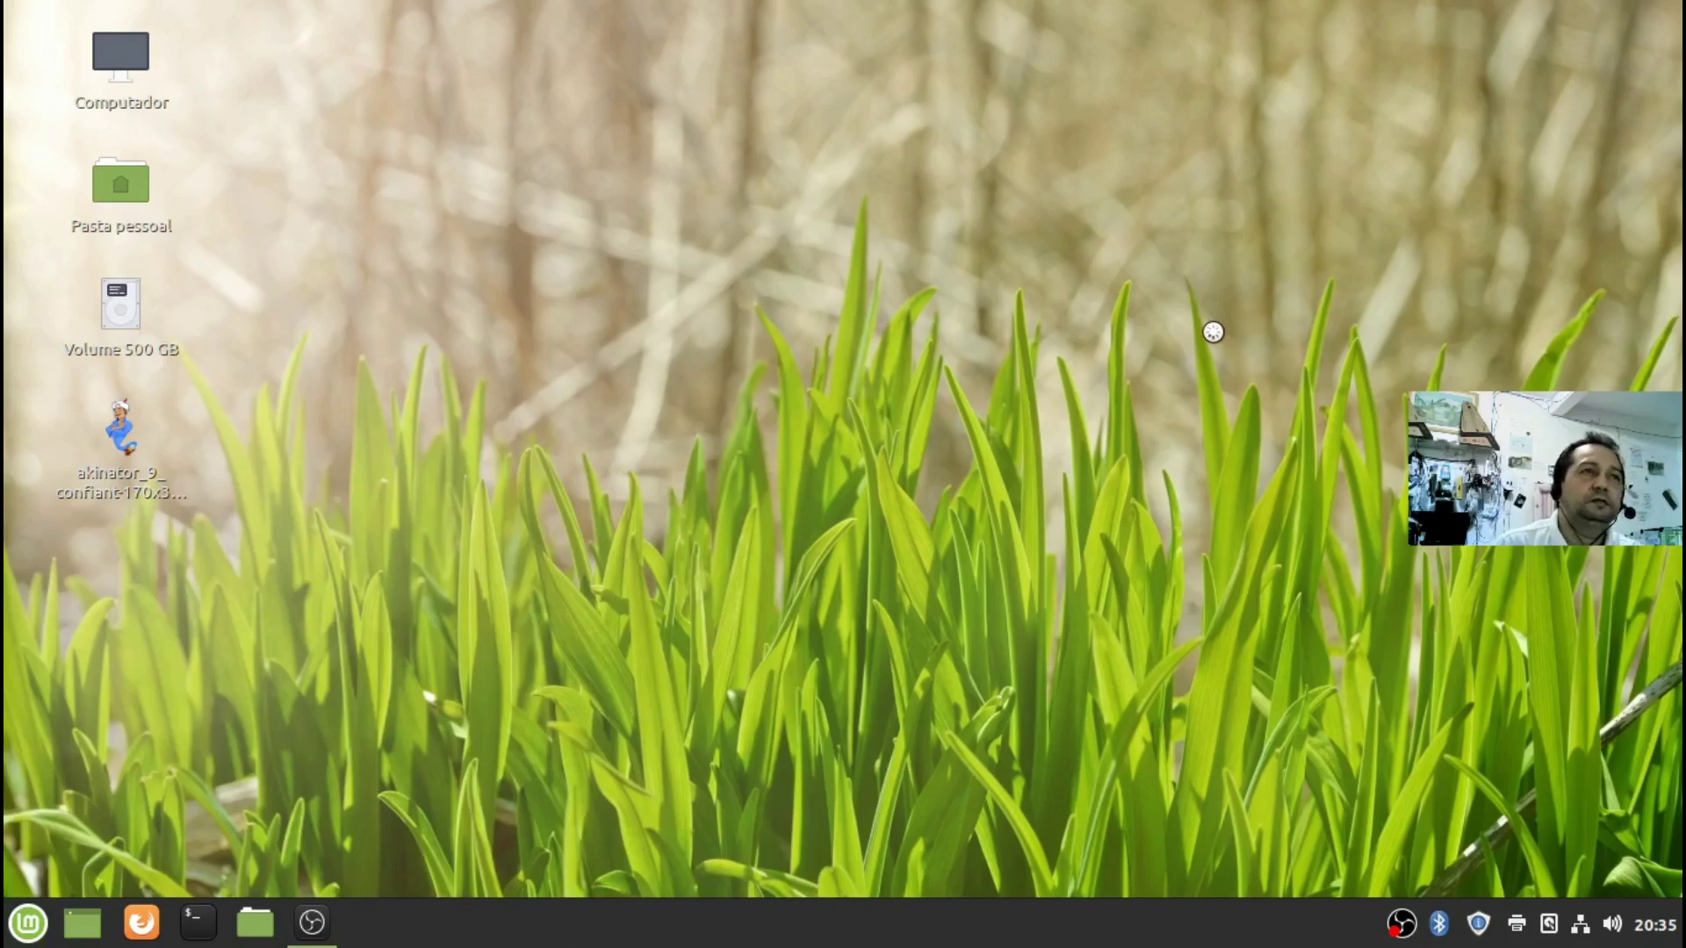